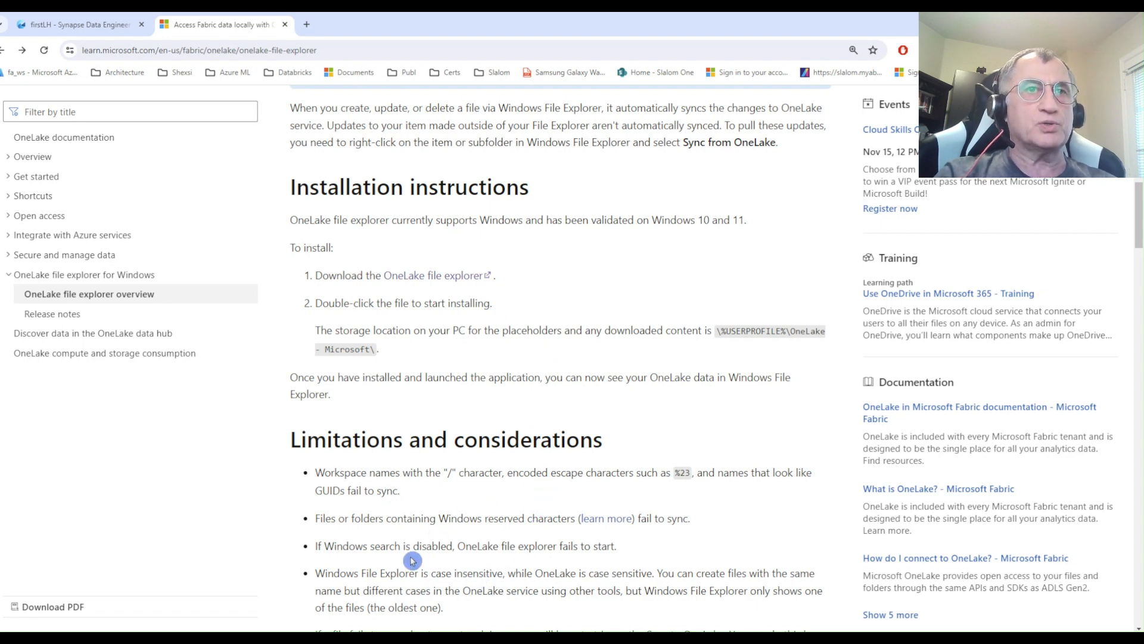
Switch to File Explorer and view the TableMaintenance and Tables folders of Sample_lakehouse_277.Lakehouse.
mouse_move(275, 639)
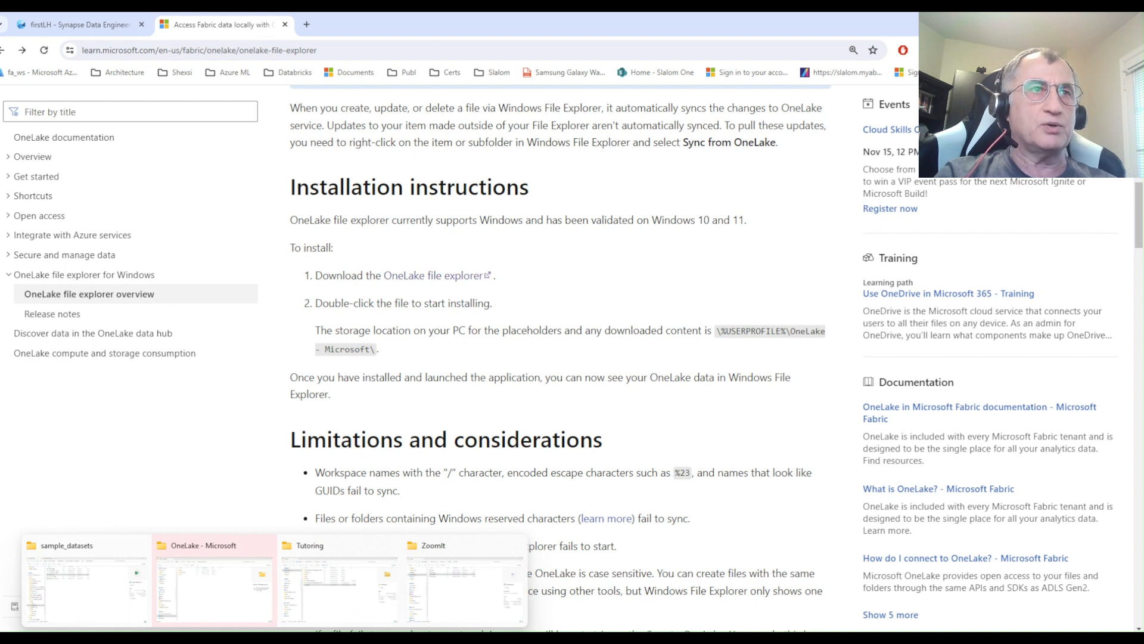
left_click(90, 593)
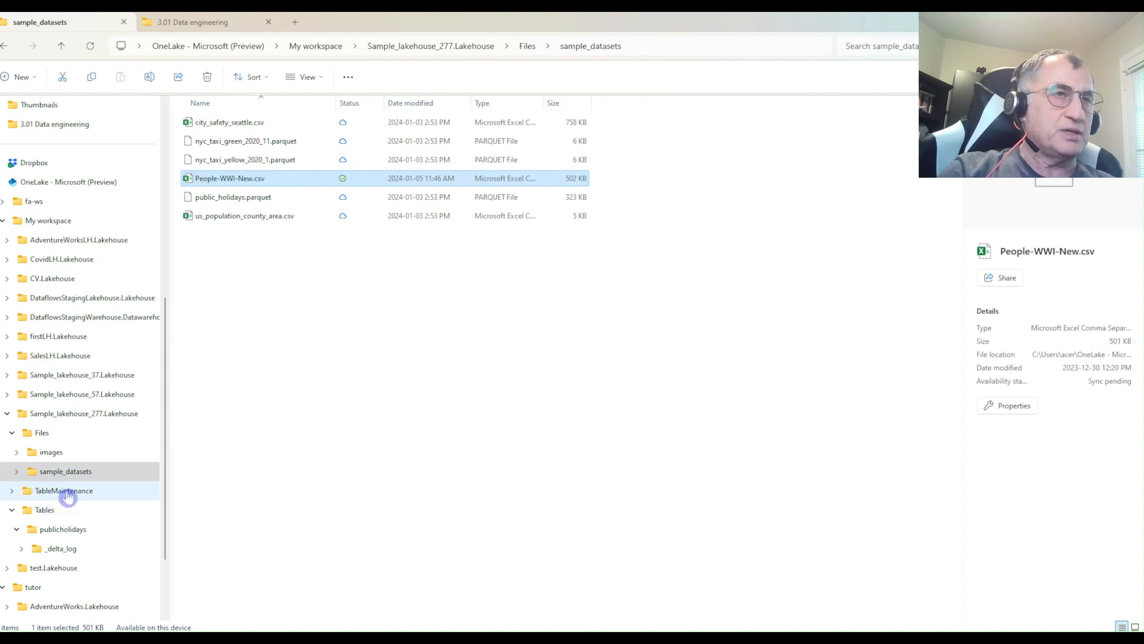
left_click(12, 491)
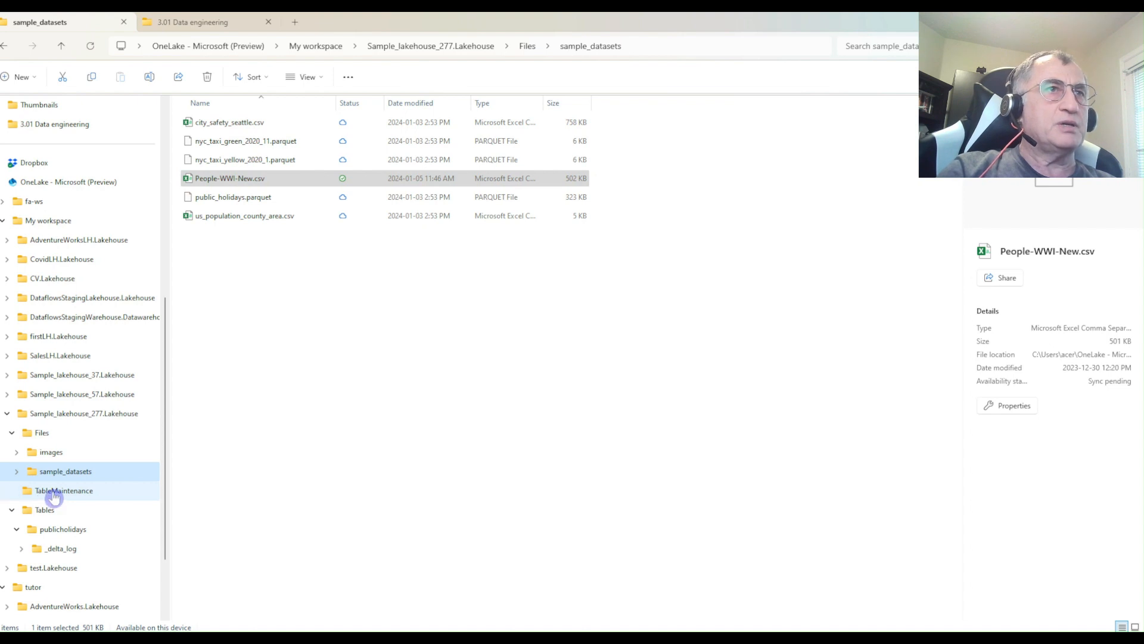
left_click(90, 495)
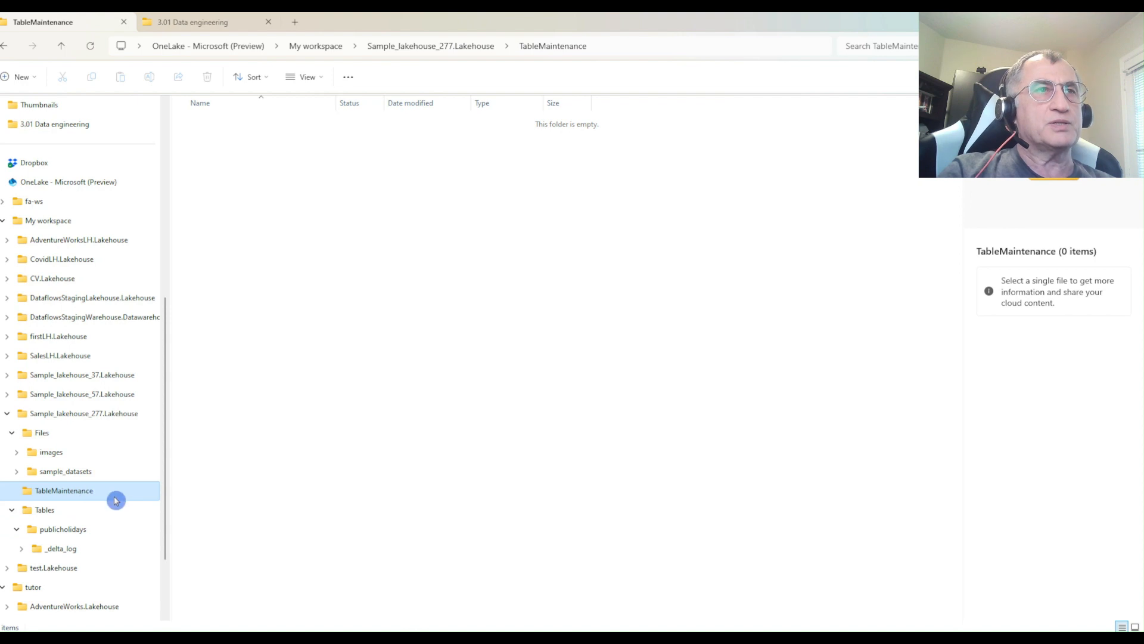
left_click(30, 507)
scroll(168, 375, "down", 2)
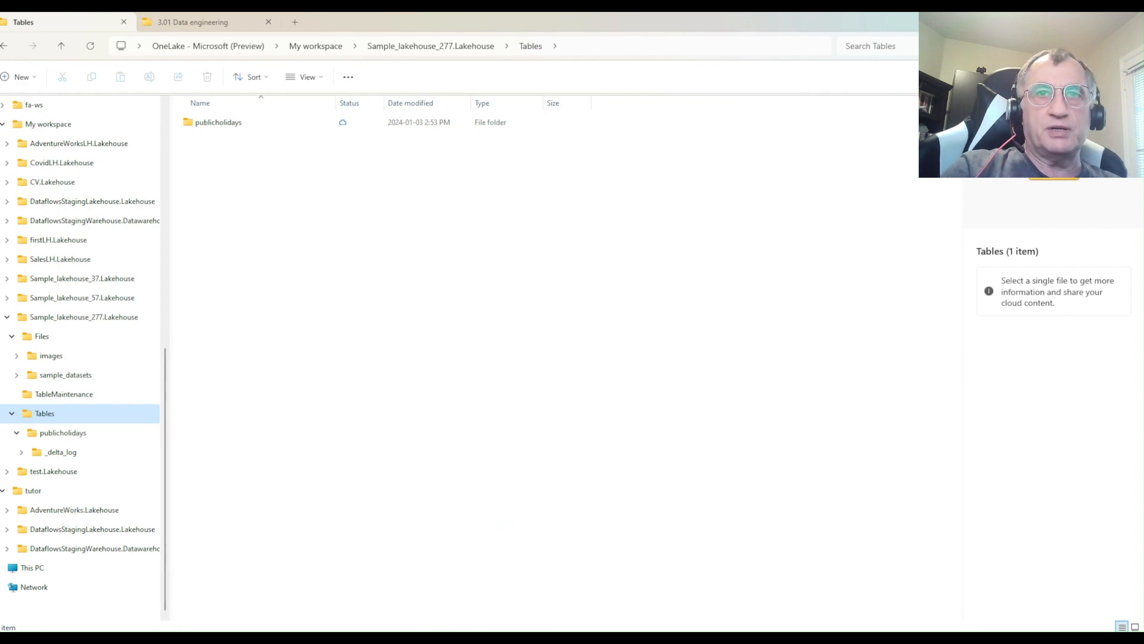
Switch to the Fabric firstLH lakehouse in Chrome and preview the people table.
mouse_move(460, 638)
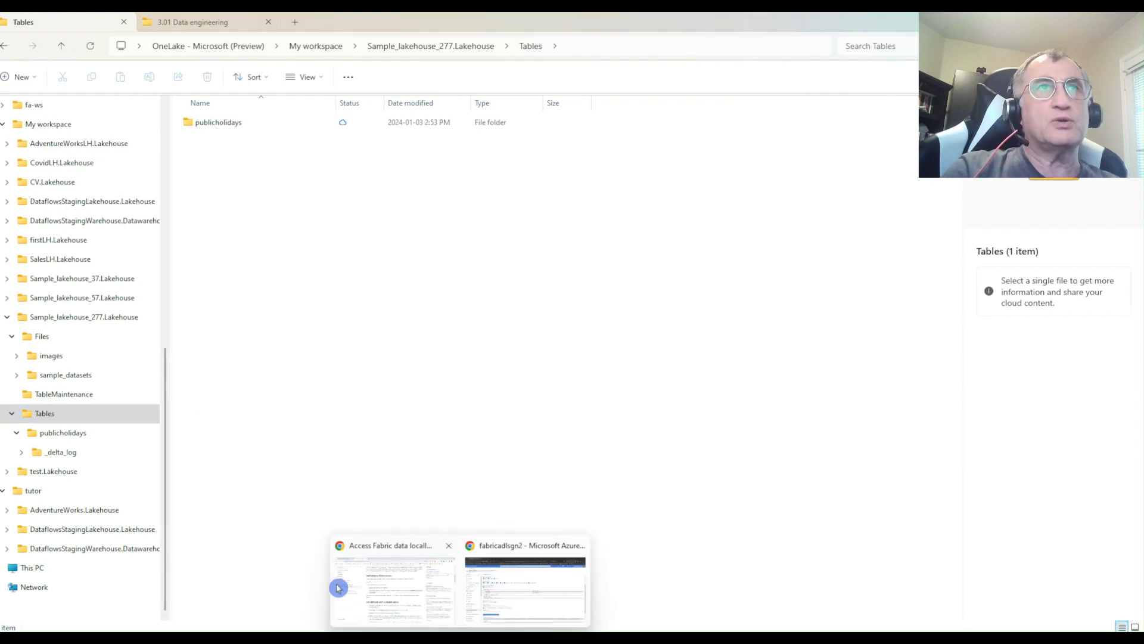
left_click(338, 588)
left_click(71, 24)
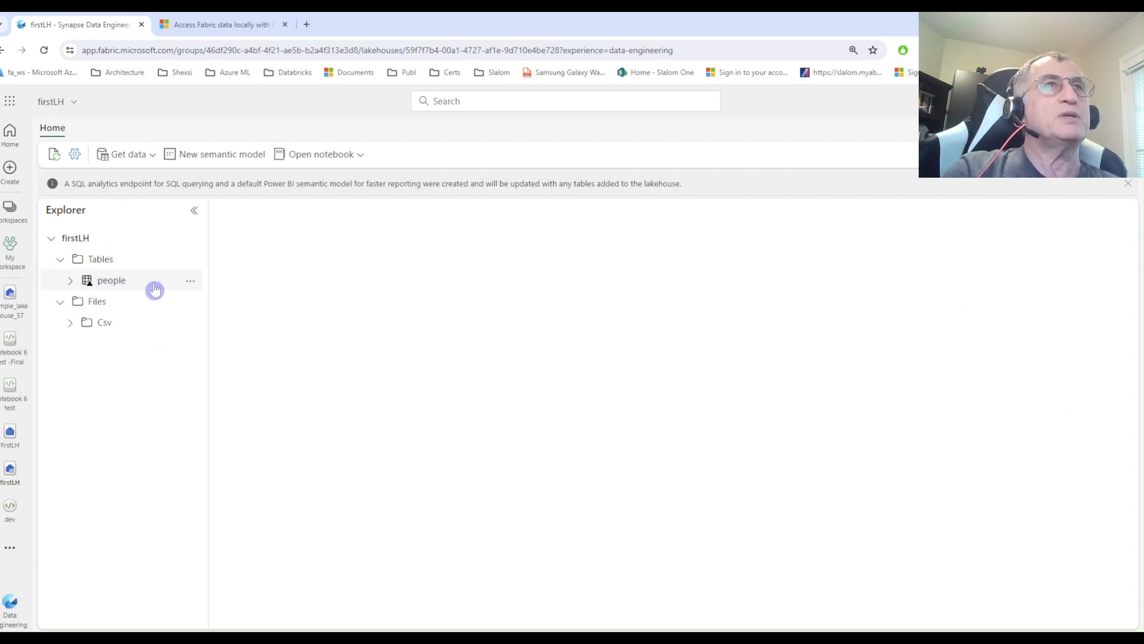
left_click(120, 284)
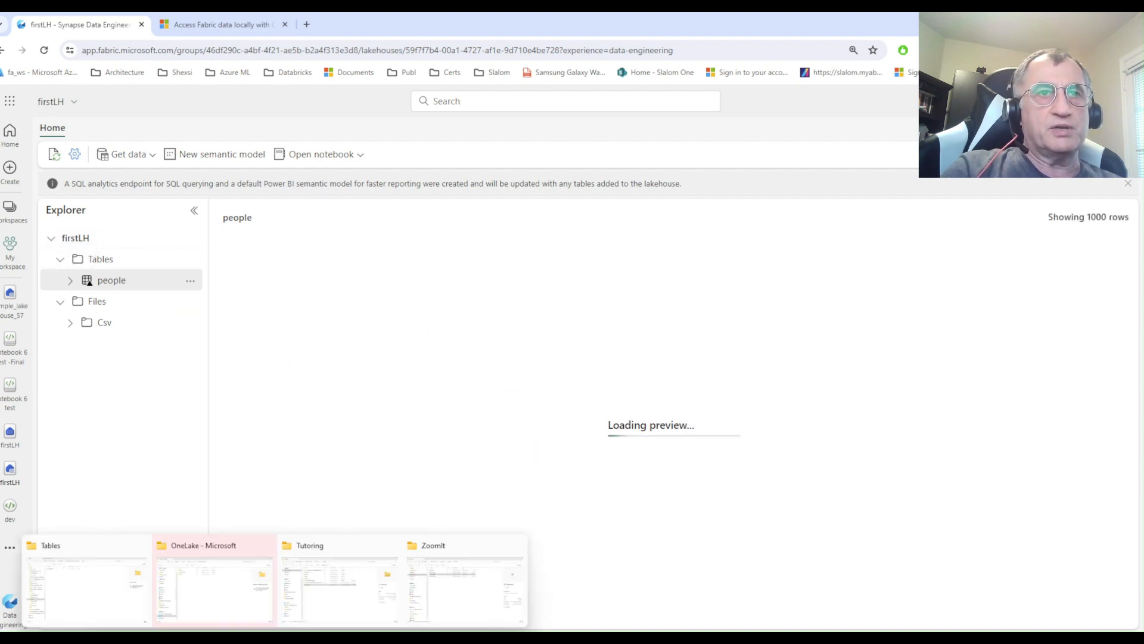
Switch to File Explorer and open the _delta_log folder of the people table under firstLH.Lakehouse's Tables.
left_click(97, 582)
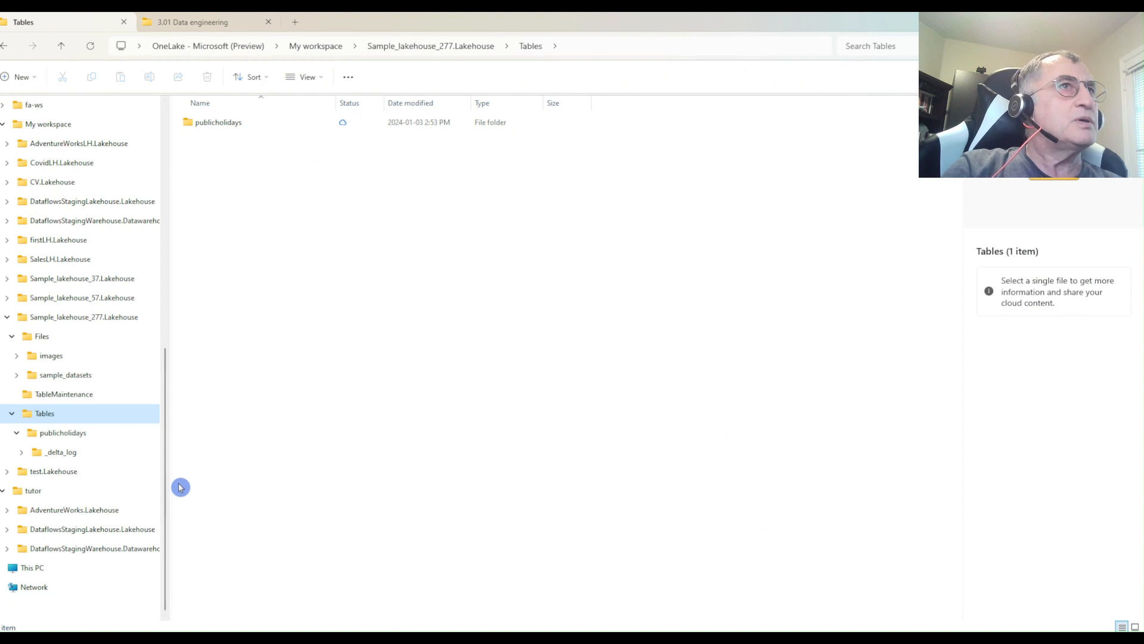
left_click(7, 239)
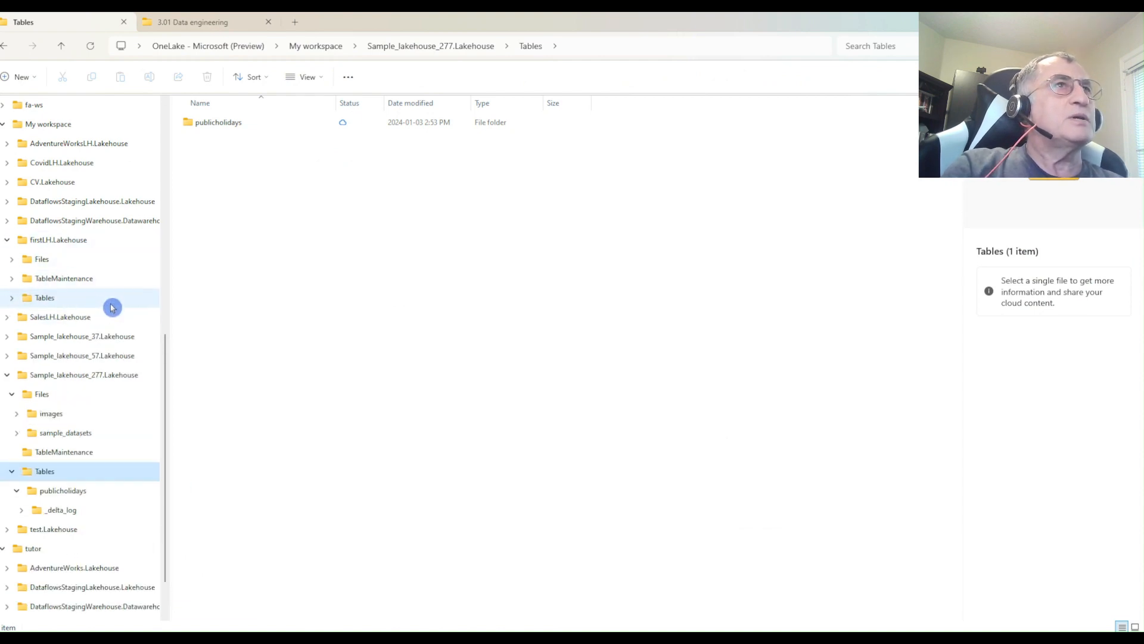
left_click(44, 301)
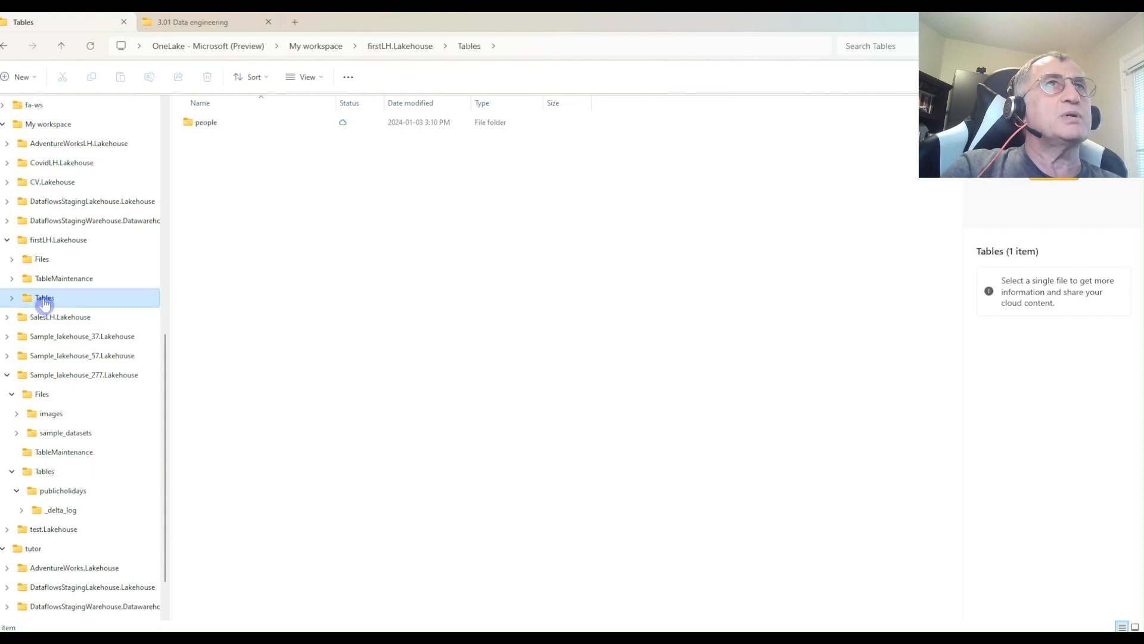
left_click(210, 124)
double_click(210, 124)
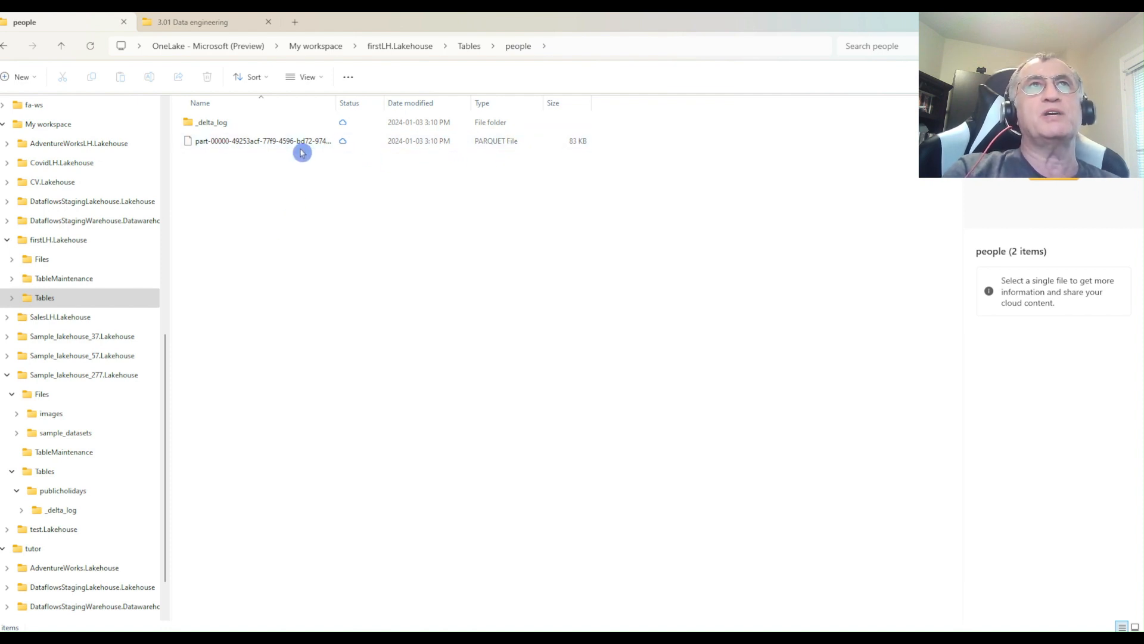
double_click(217, 122)
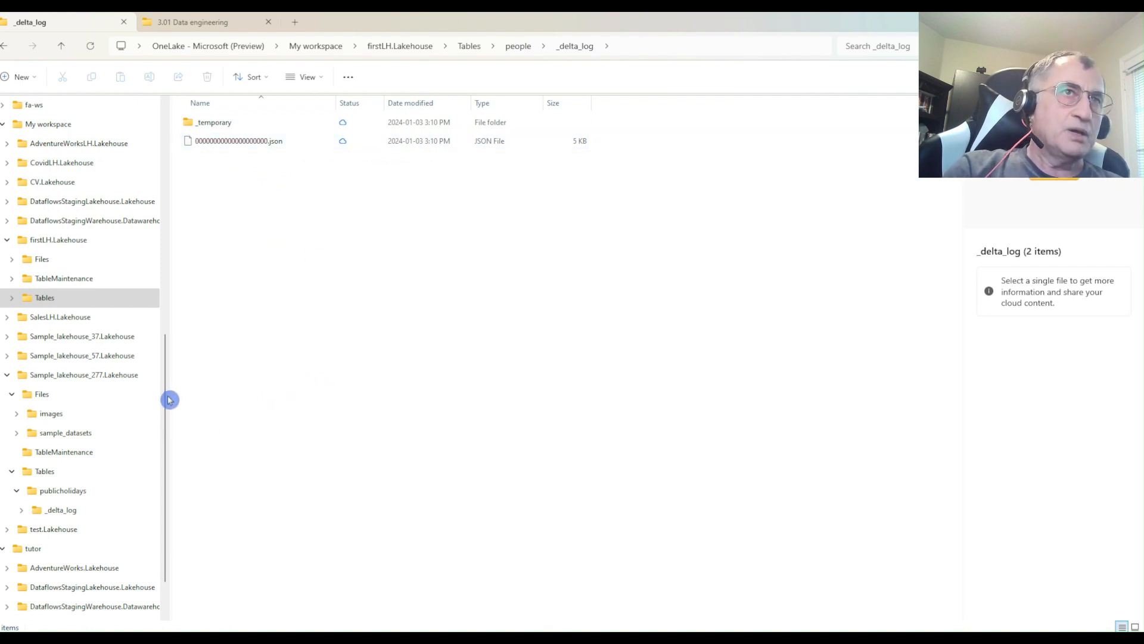
View the sample_datasets folder of Sample_lakehouse_277.Lakehouse, and return to the firstLH lakehouse in Chrome.
left_click_drag(166, 391, 170, 374)
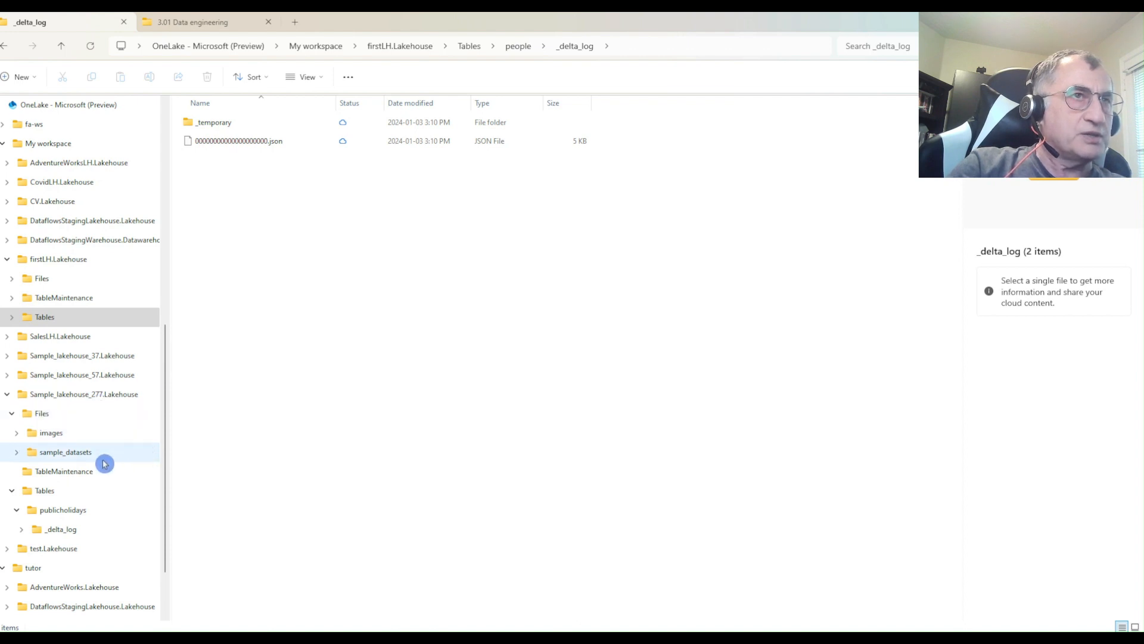
left_click(57, 454)
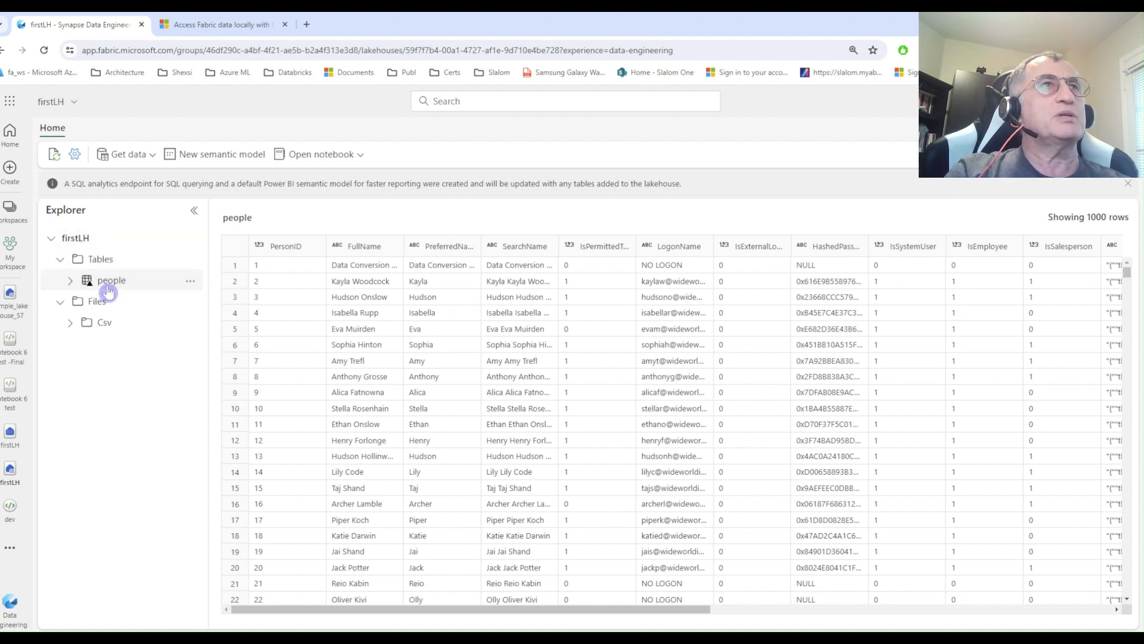
left_click_drag(113, 290, 109, 293)
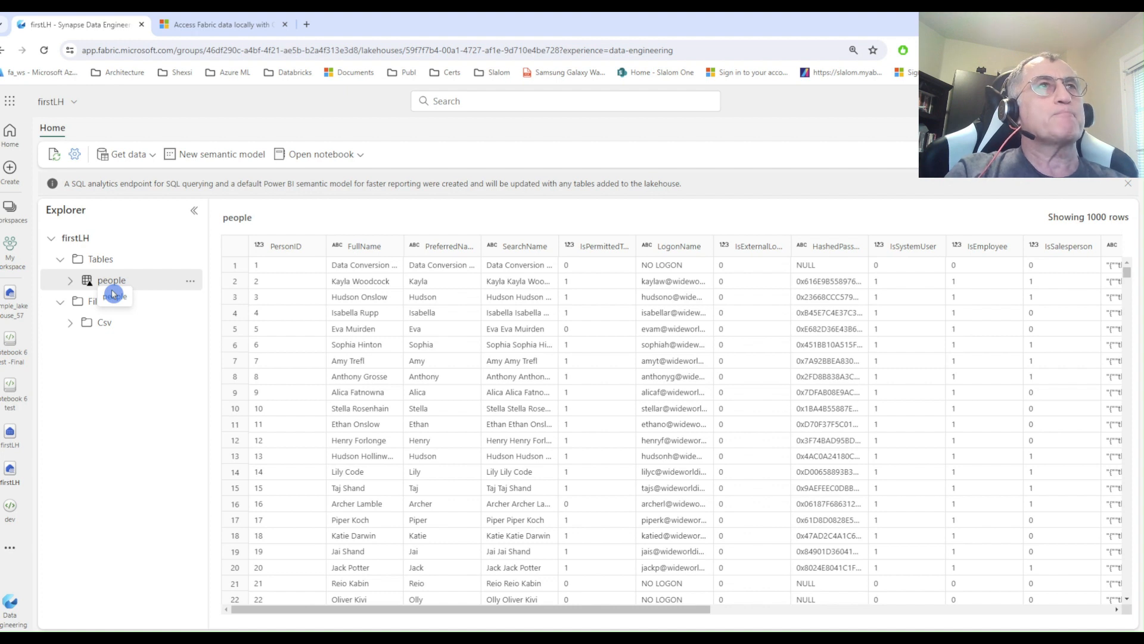
left_click_drag(113, 293, 112, 289)
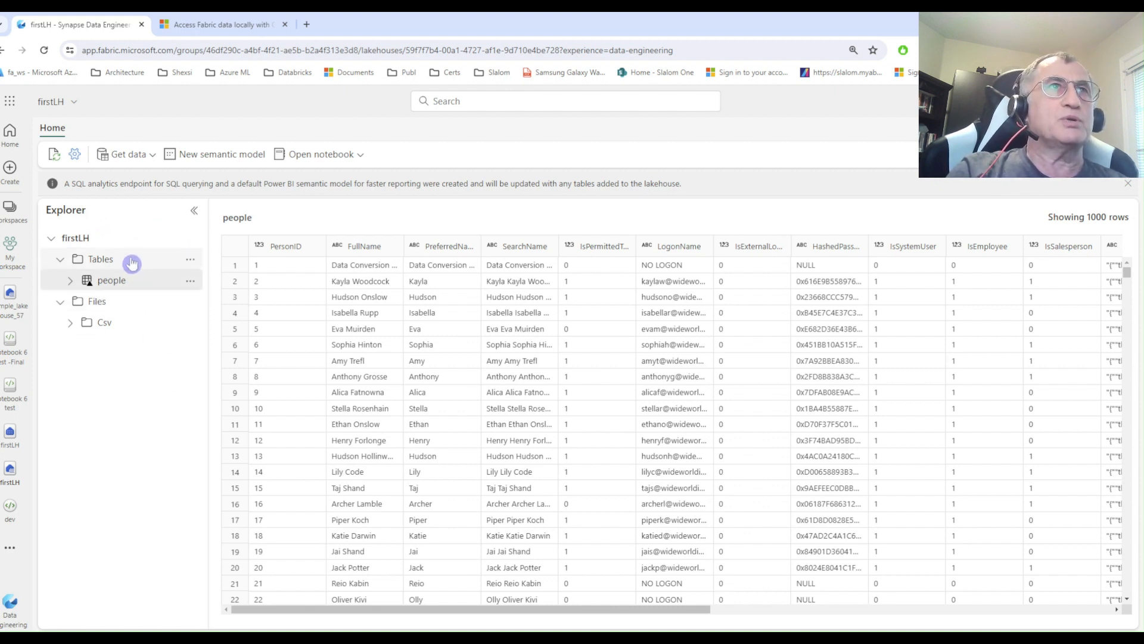
Start a new shortcut under firstLH's Tables with Microsoft OneLake as the source type and Sample_lakehouse_277 as the source lakehouse.
left_click(190, 261)
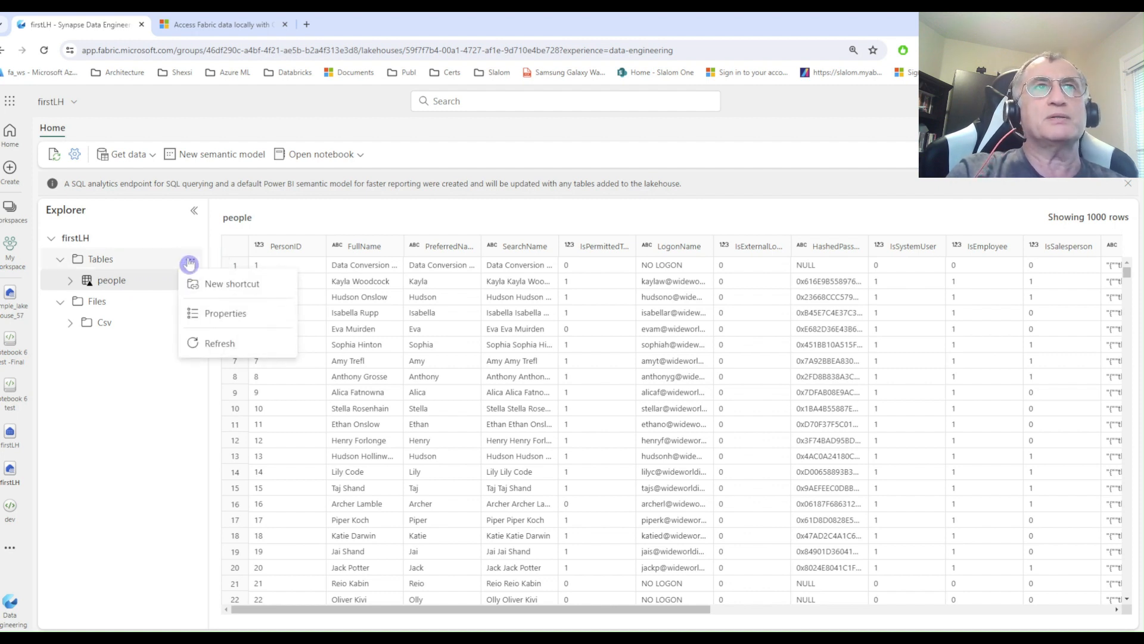
left_click(252, 289)
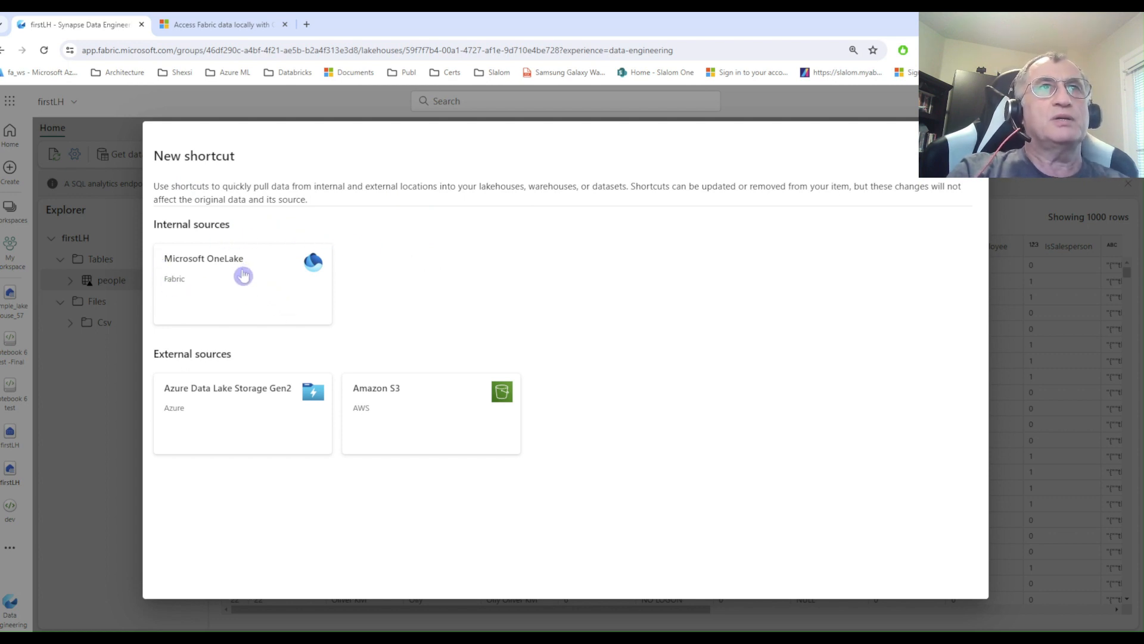
left_click(243, 274)
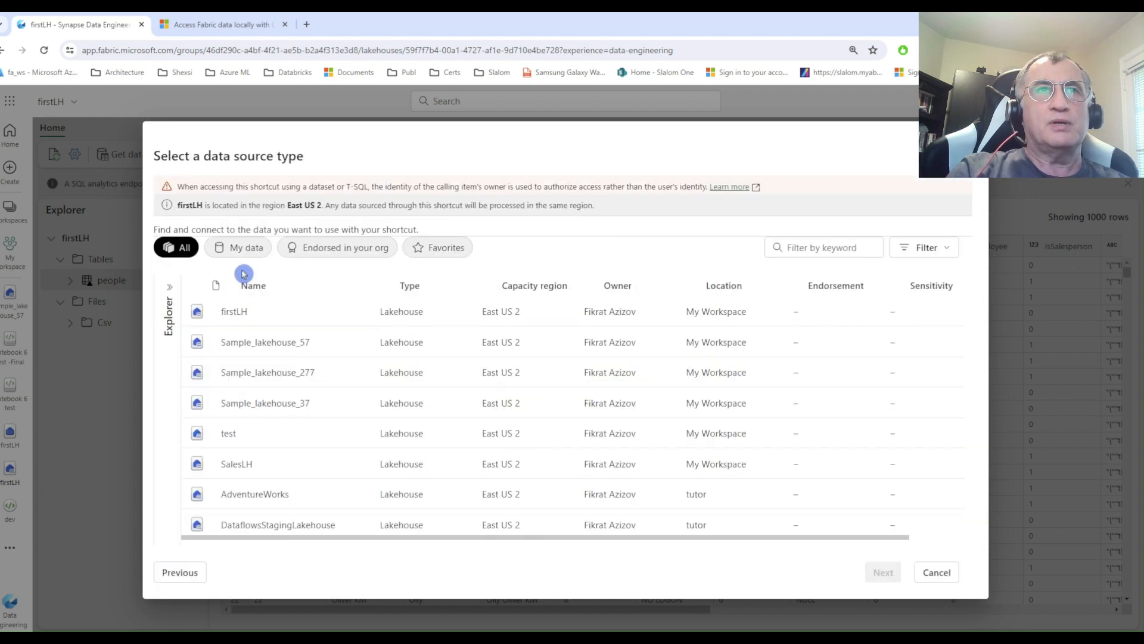
left_click(269, 376)
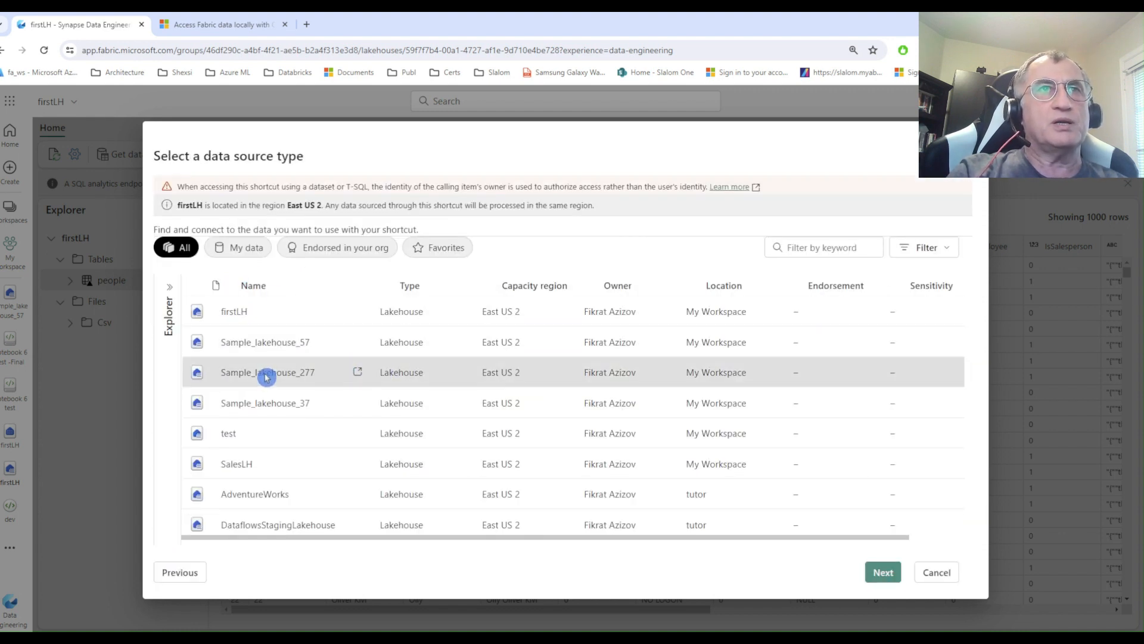
left_click(882, 573)
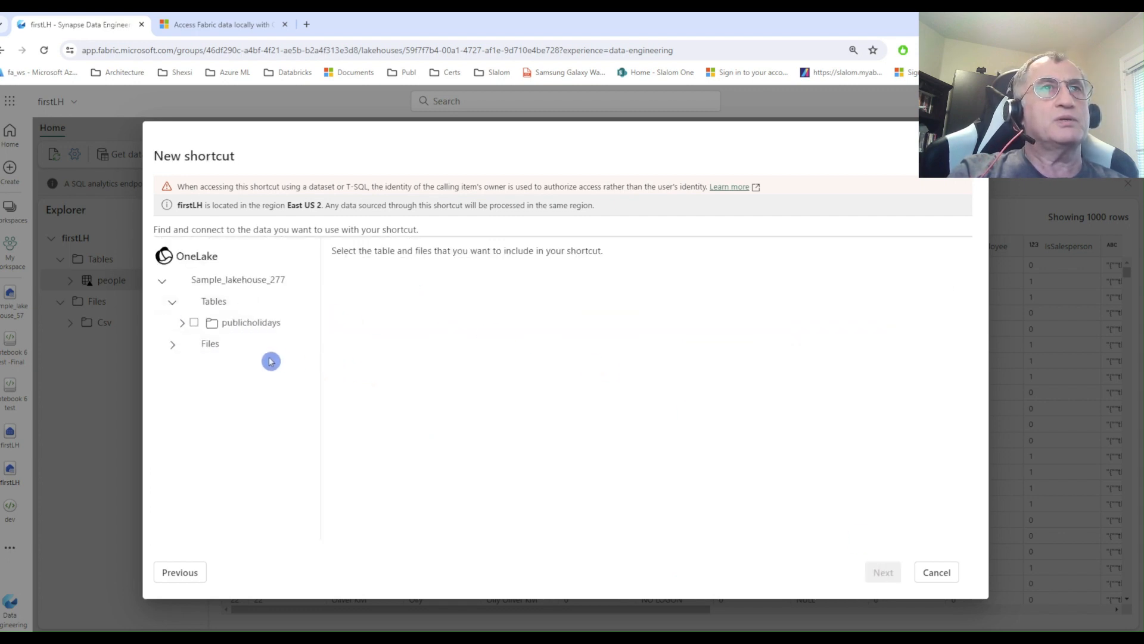
Select the publicholidays table, create the shortcut to it, and close the shortcut dialog.
left_click(194, 323)
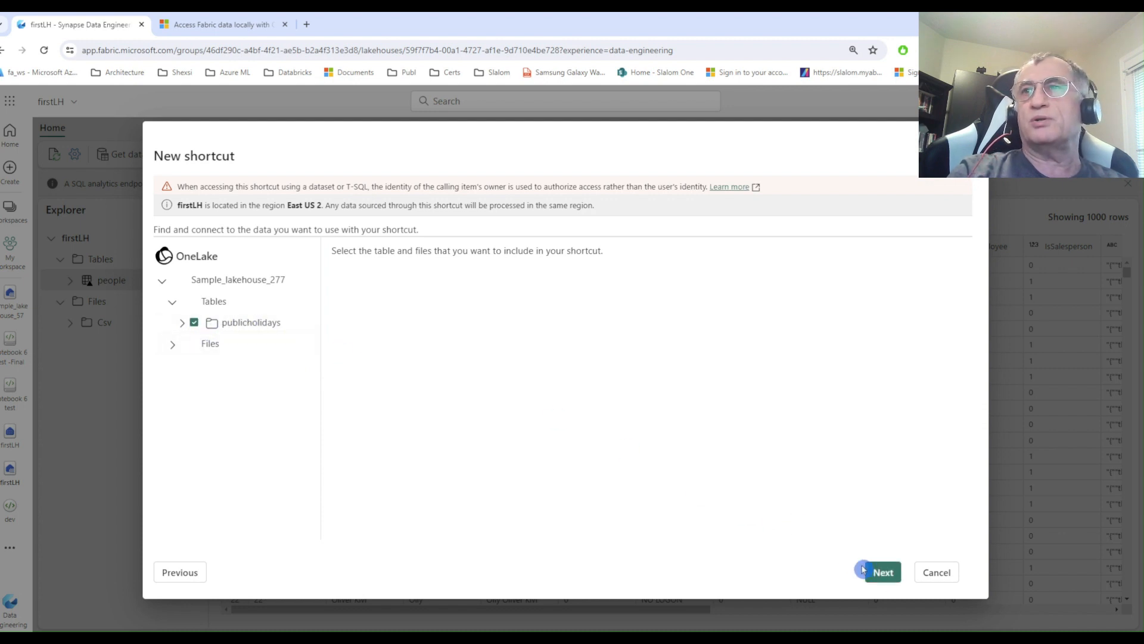
left_click(882, 573)
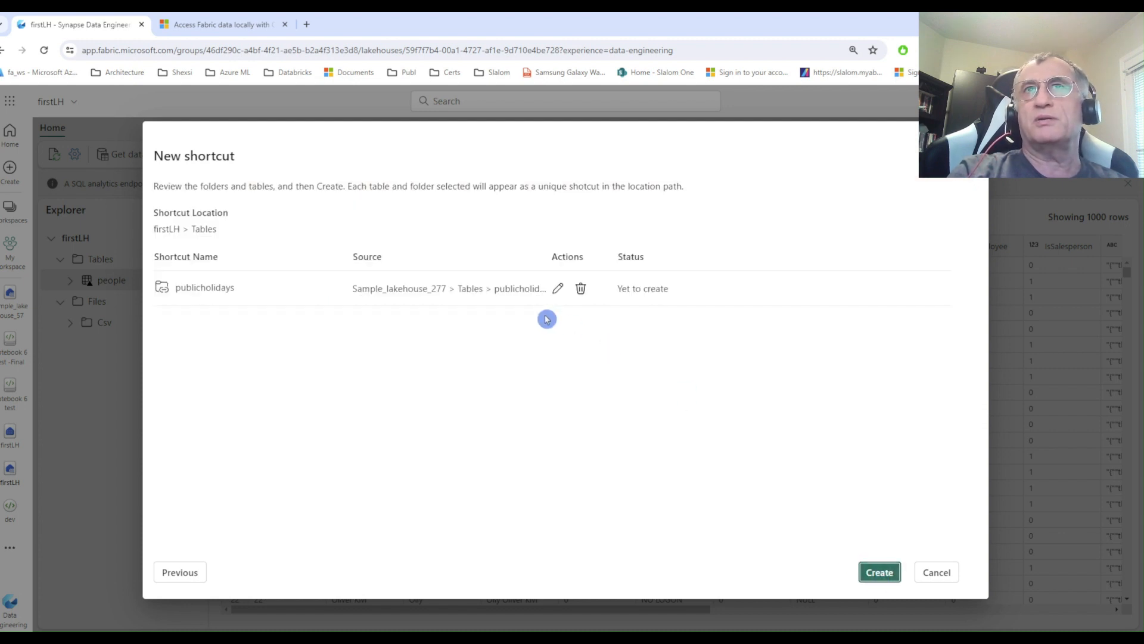
left_click(875, 575)
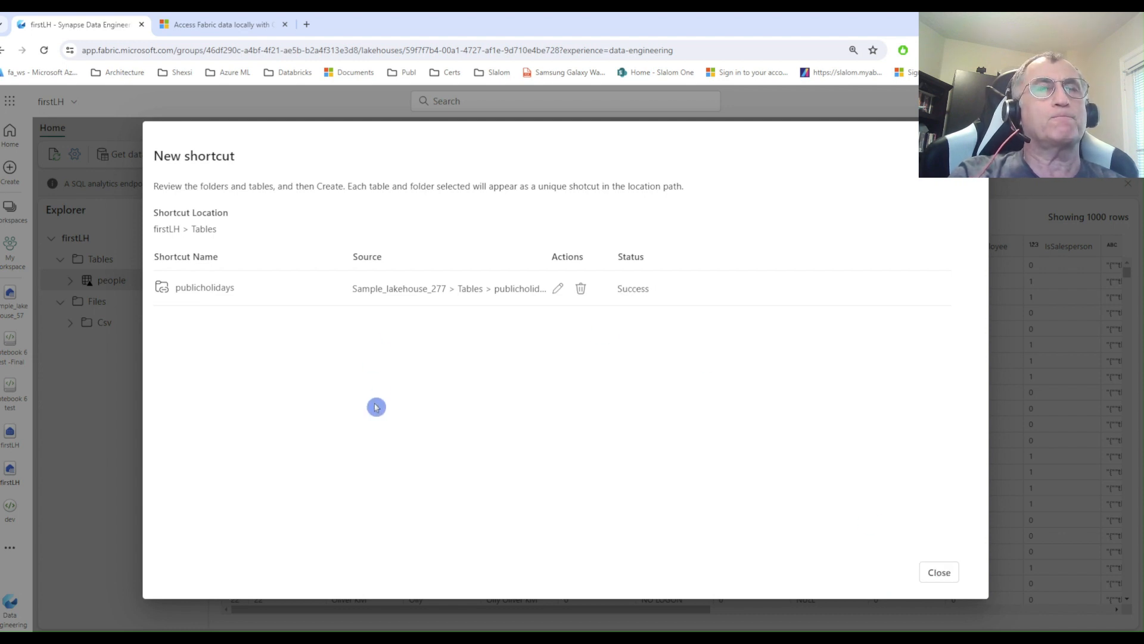
left_click(938, 572)
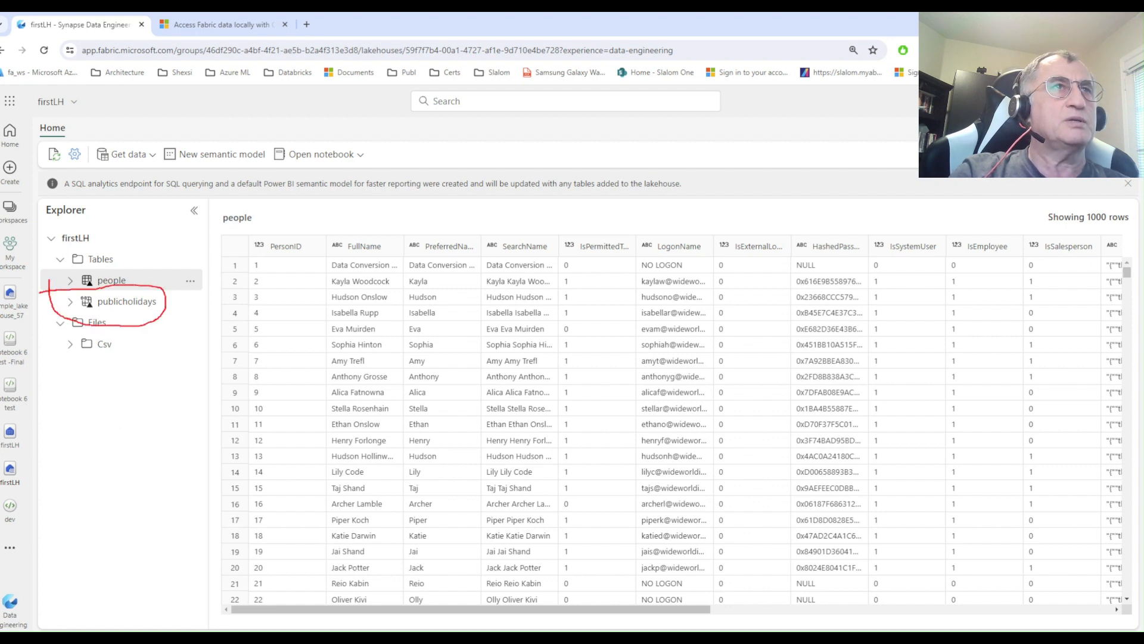
Enlarge the page to 125%, preview the publicholidays shortcut table, and expand its column list.
right_click(142, 502)
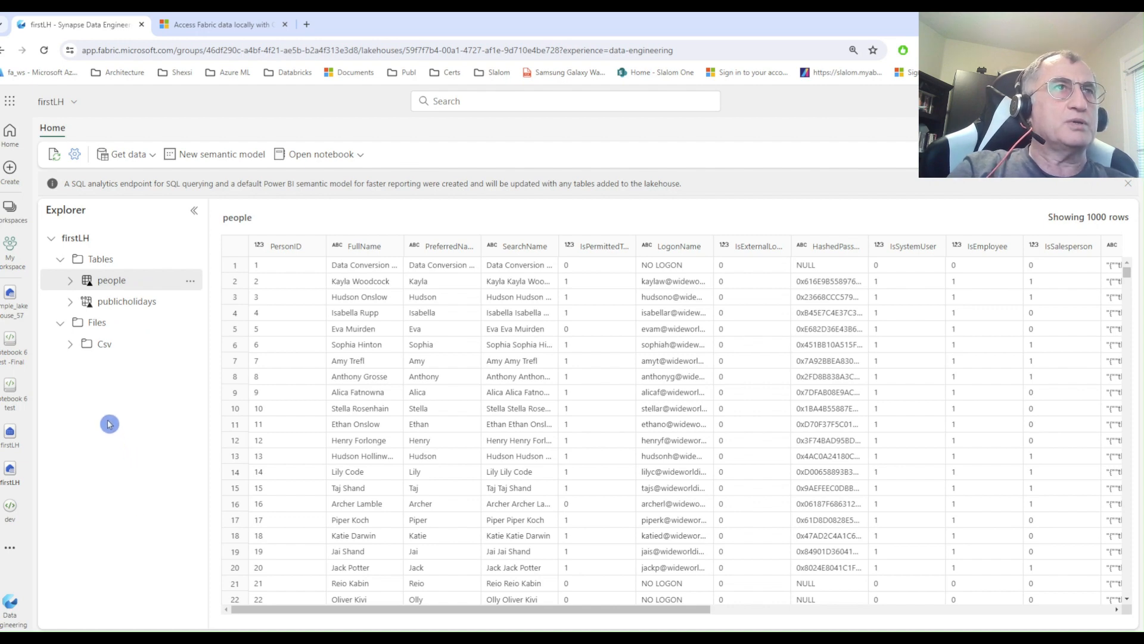
key("ctrl+plus")
key("ctrl+plus")
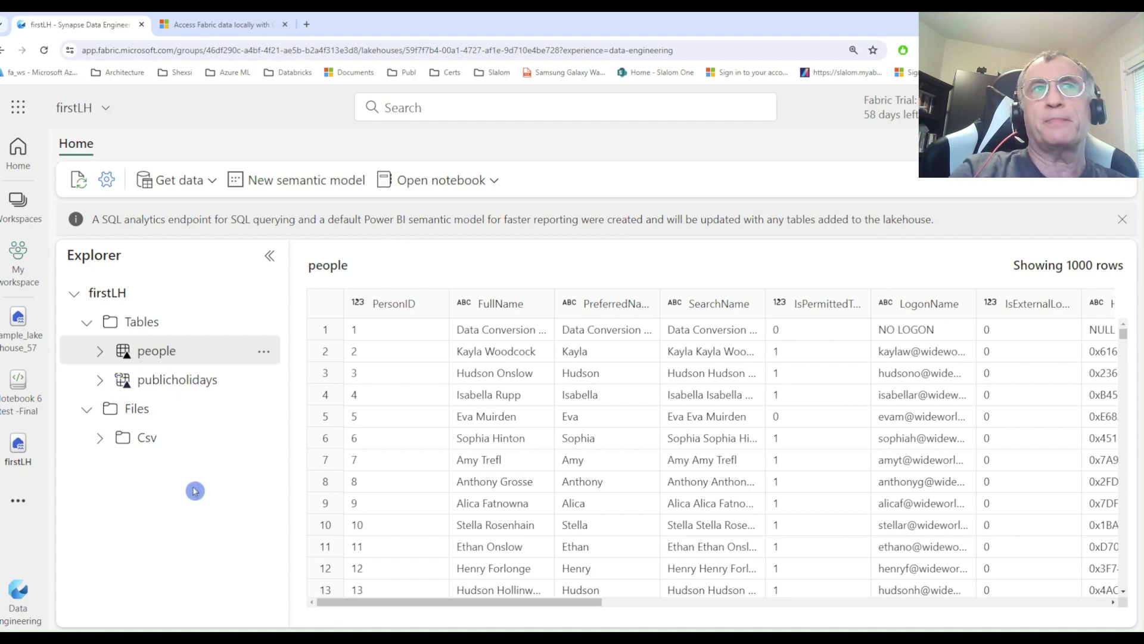
key("ctrl+minus")
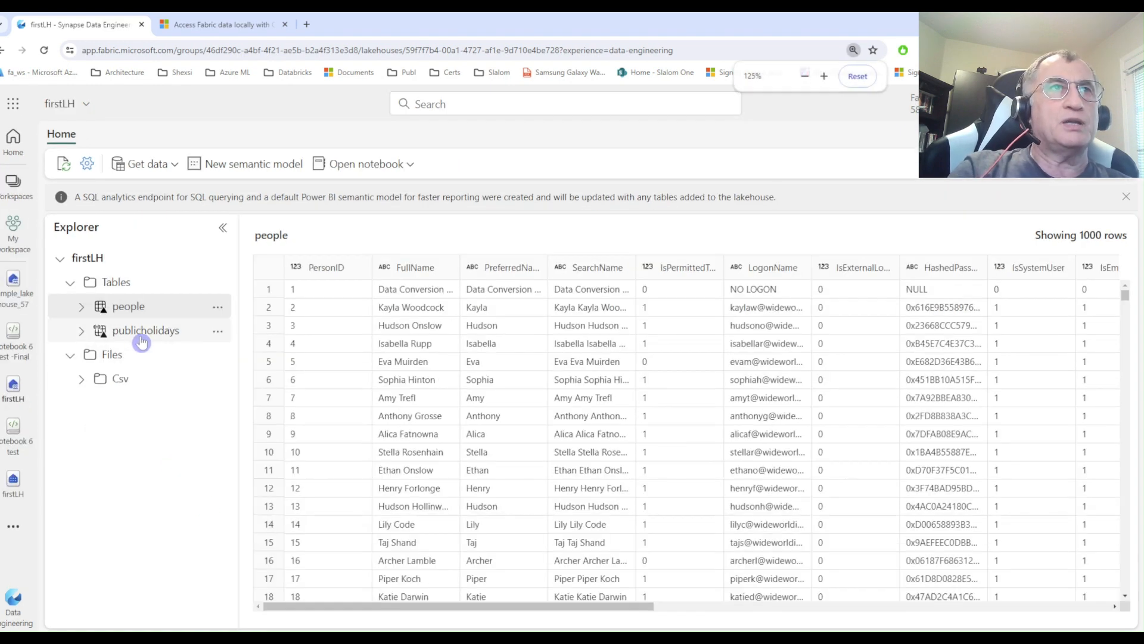
left_click(141, 335)
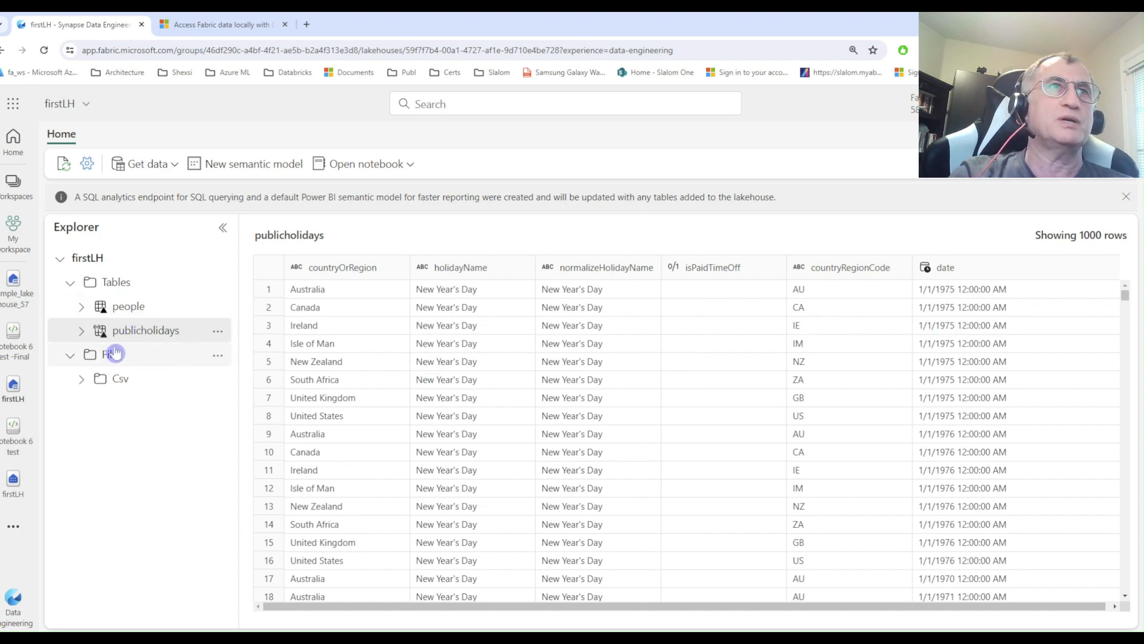
left_click(82, 331)
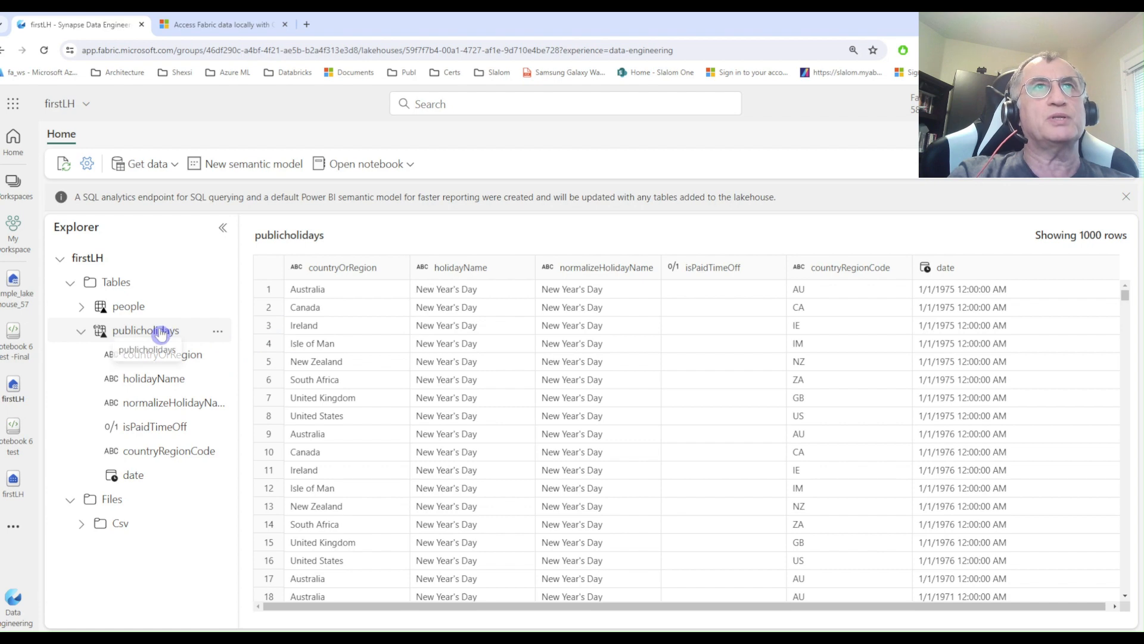
In a new notebook opened from firstLH, load the publicholidays table with Spark and run the generated query cell.
left_click(391, 165)
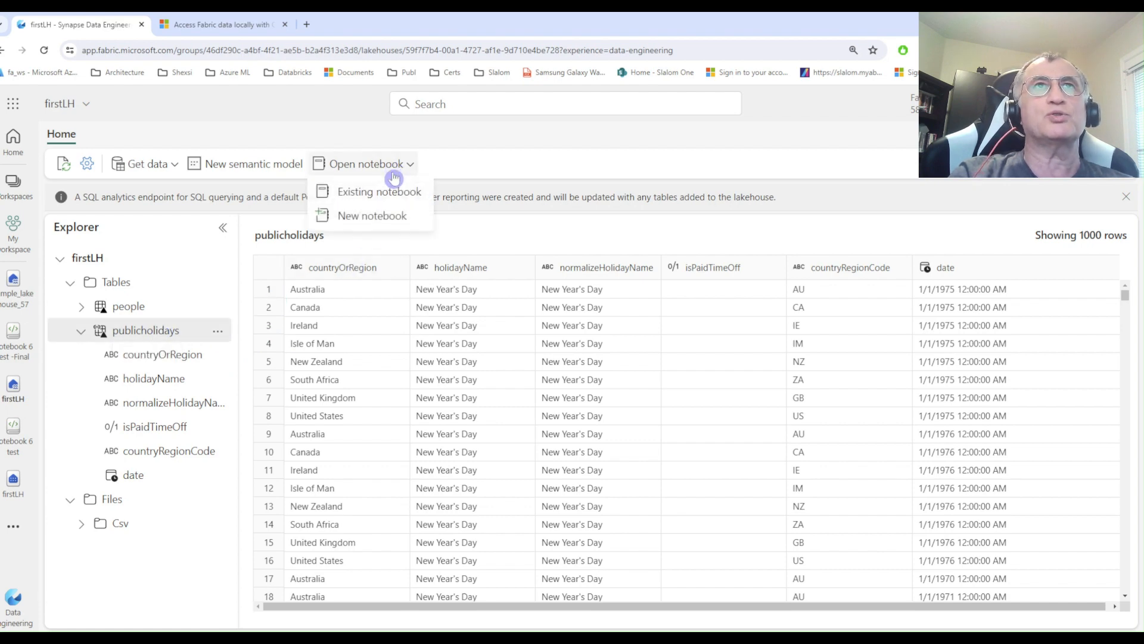
left_click(379, 216)
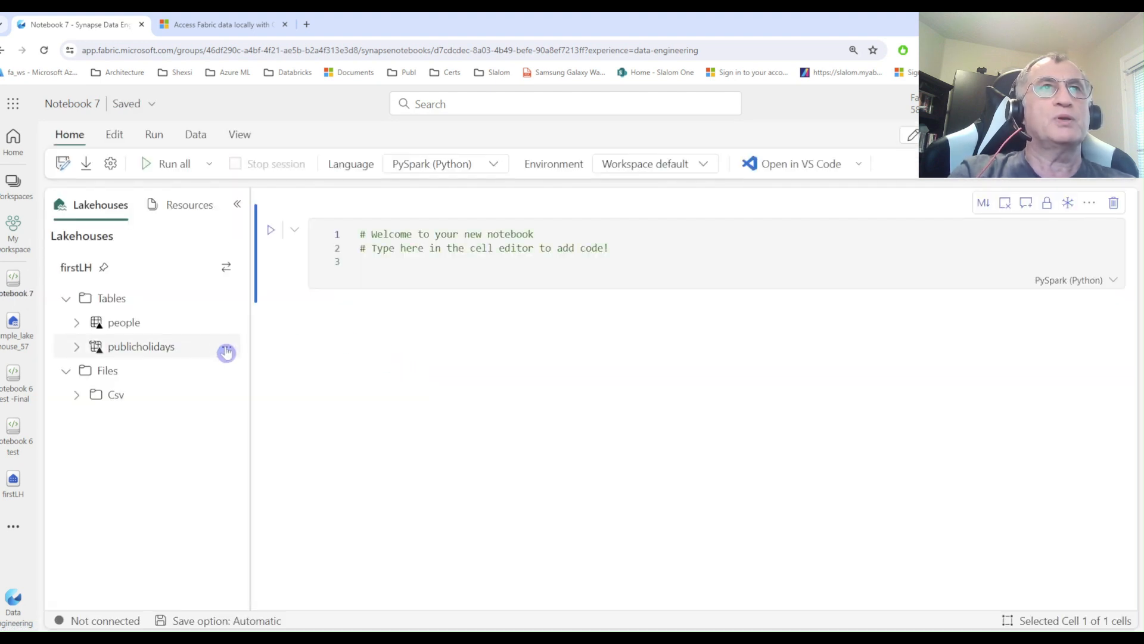
left_click(228, 353)
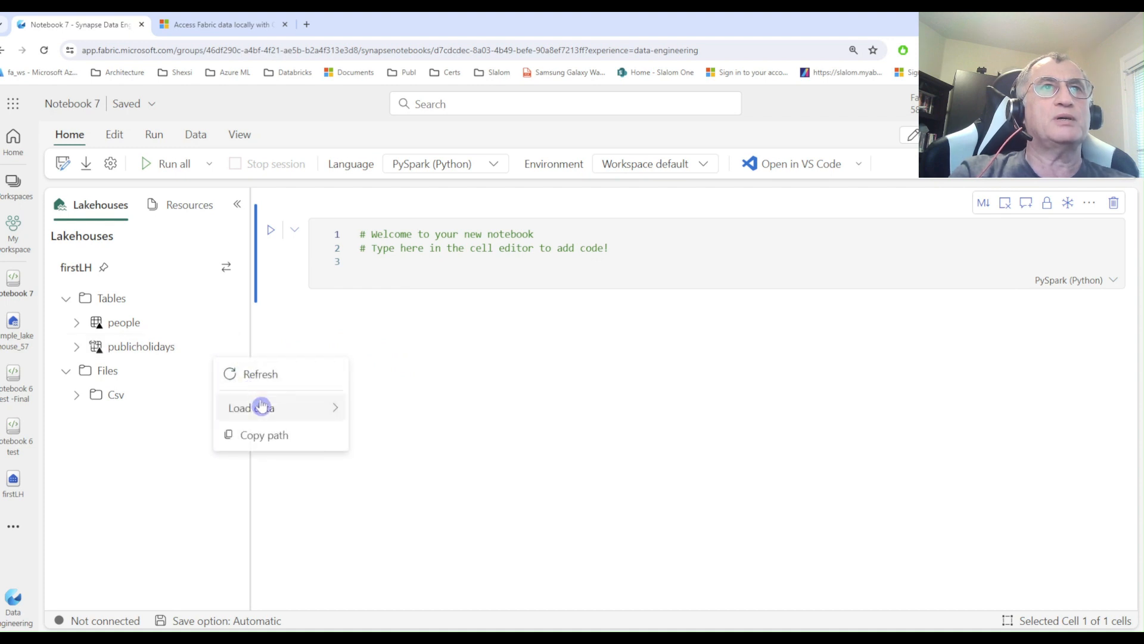
mouse_move(263, 411)
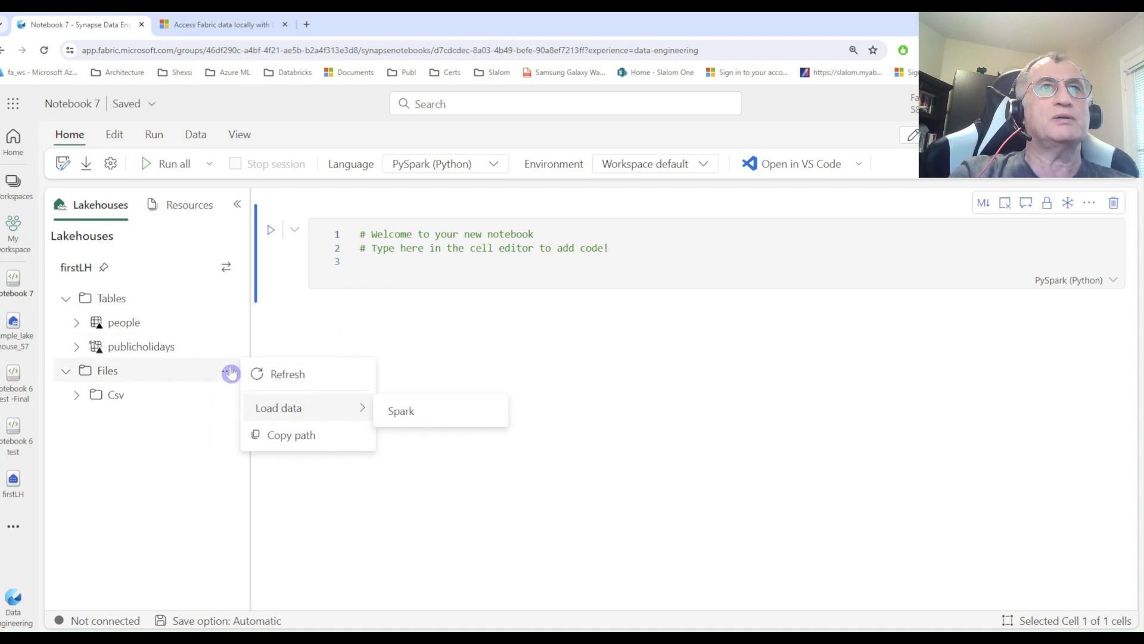
left_click(419, 421)
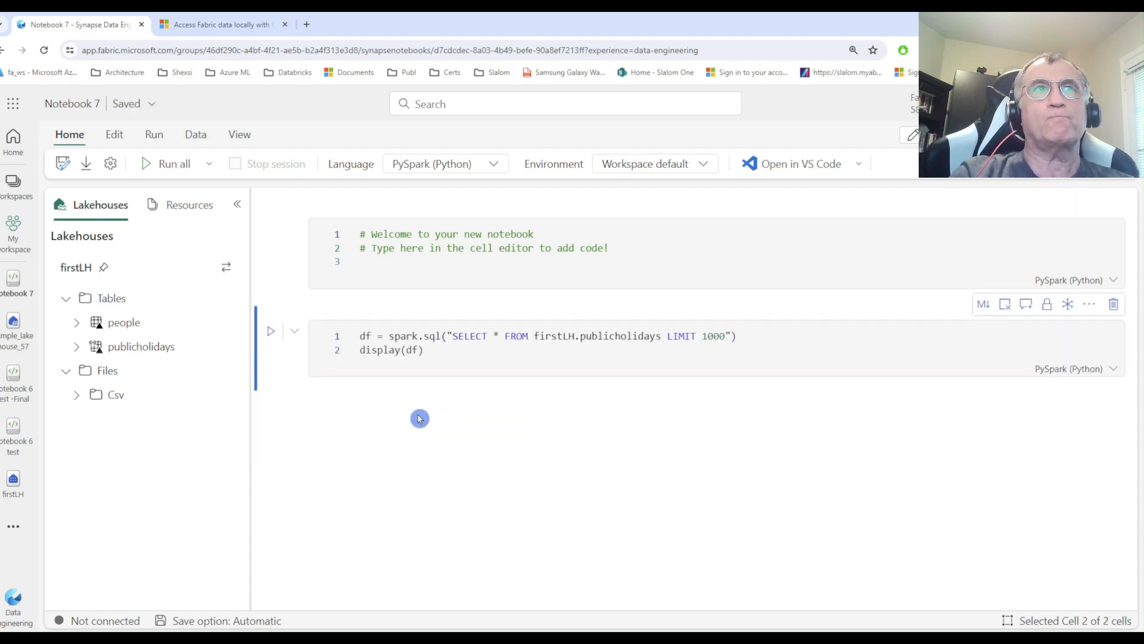
left_click(439, 354)
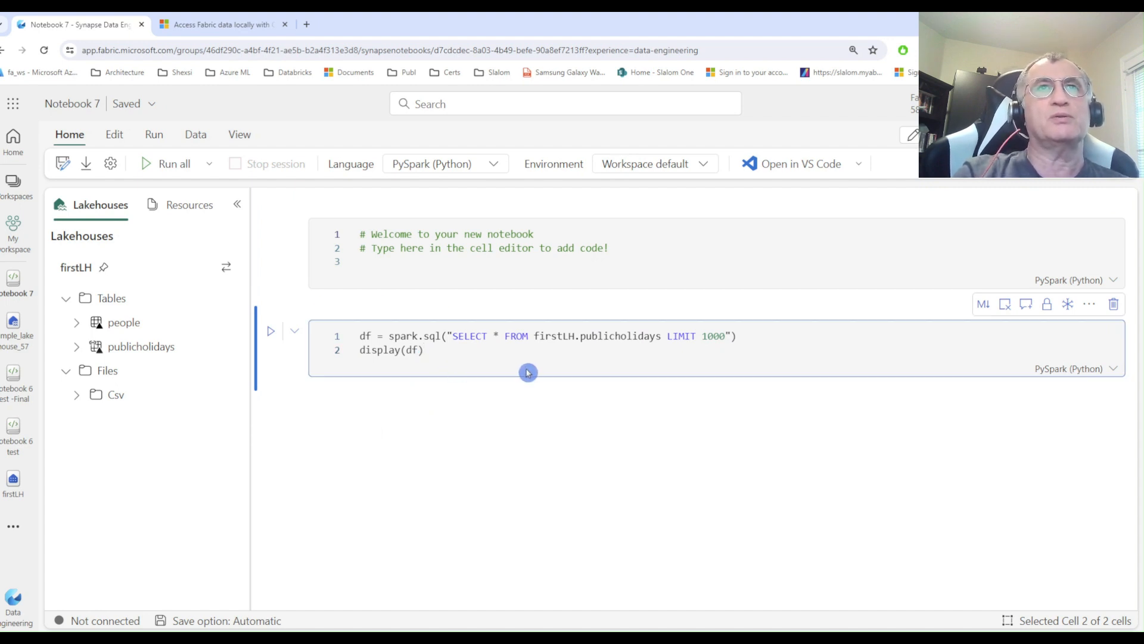
key("shift+Return")
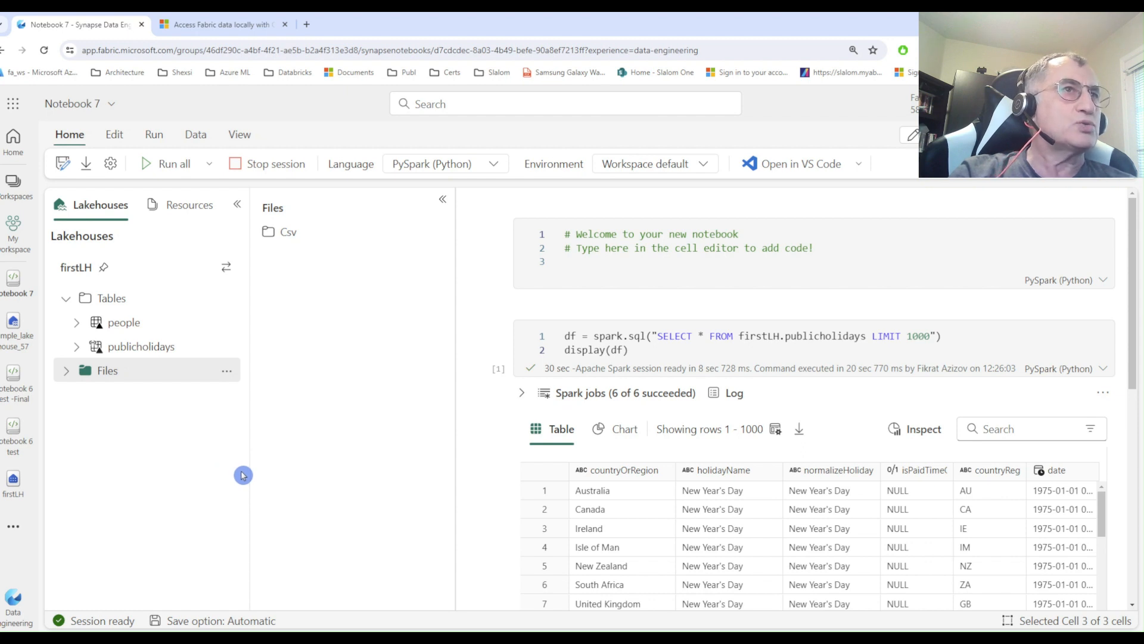
Return to firstLH and switch it from the SQL analytics endpoint to the Lakehouse view.
left_click(14, 483)
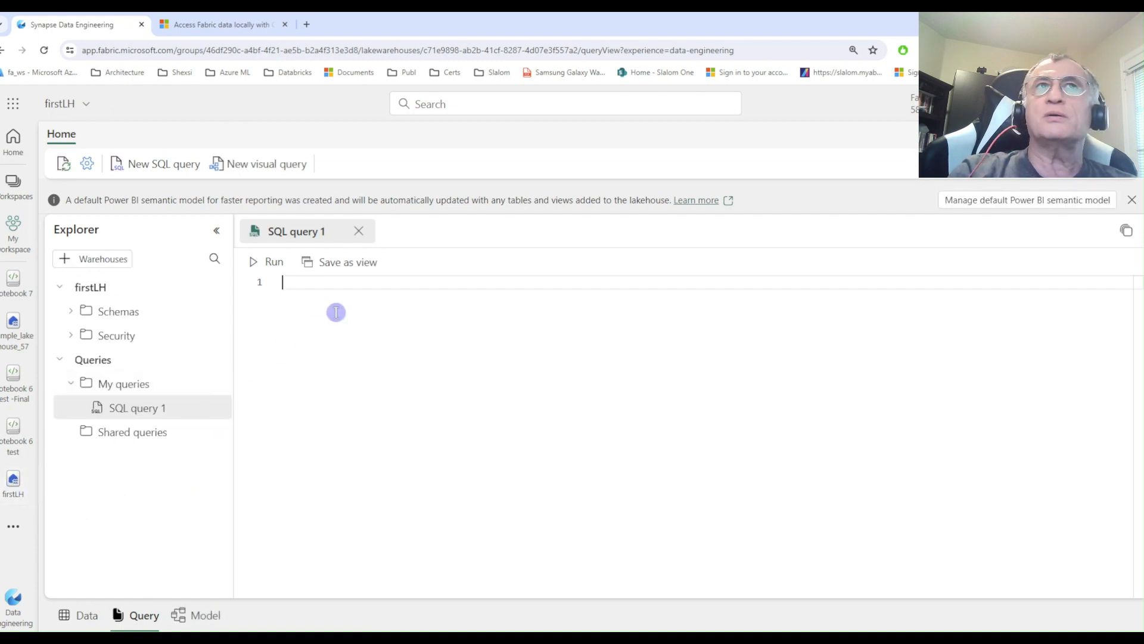
left_click(1031, 134)
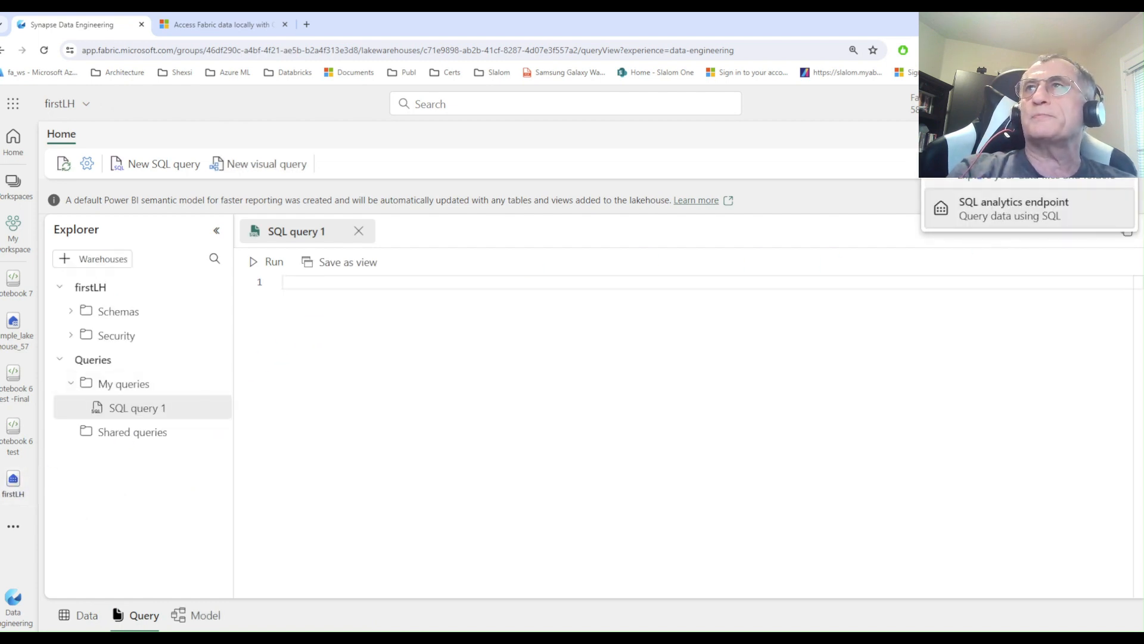
left_click(1019, 167)
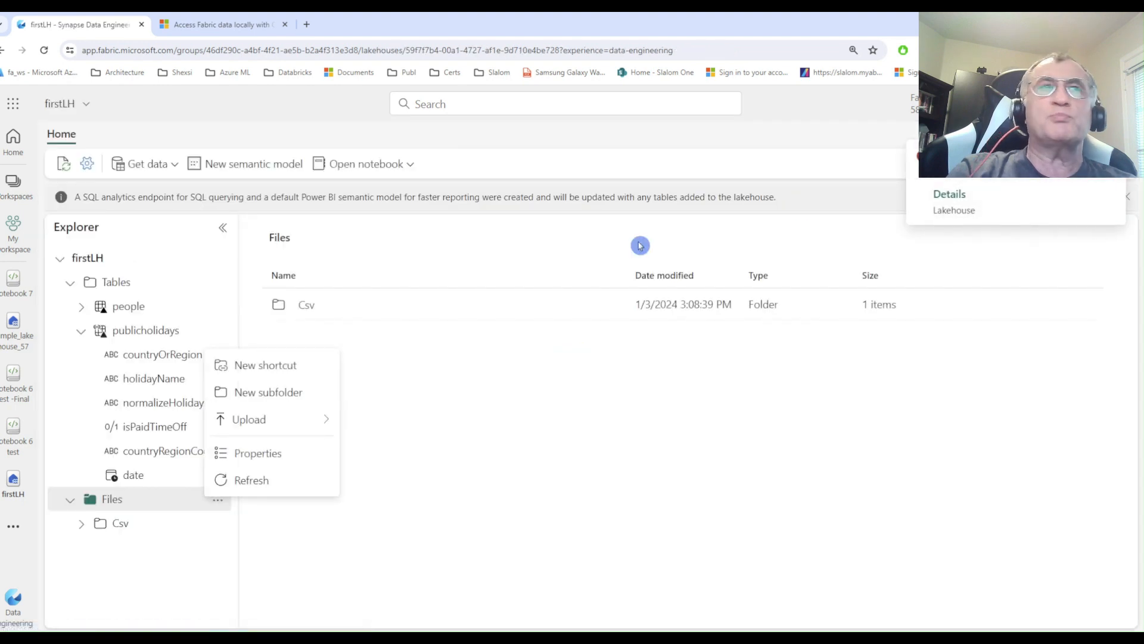
left_click(500, 477)
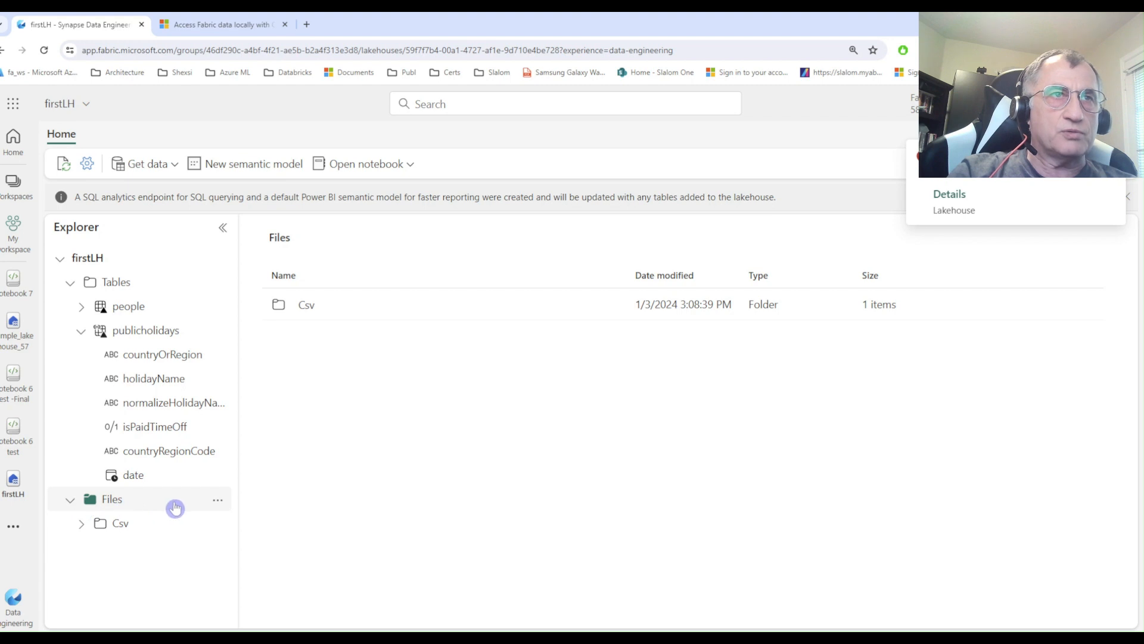
Start a new shortcut under firstLH's Files with Microsoft OneLake as the source type and Sample_lakehouse_277 as the source lakehouse.
left_click(217, 504)
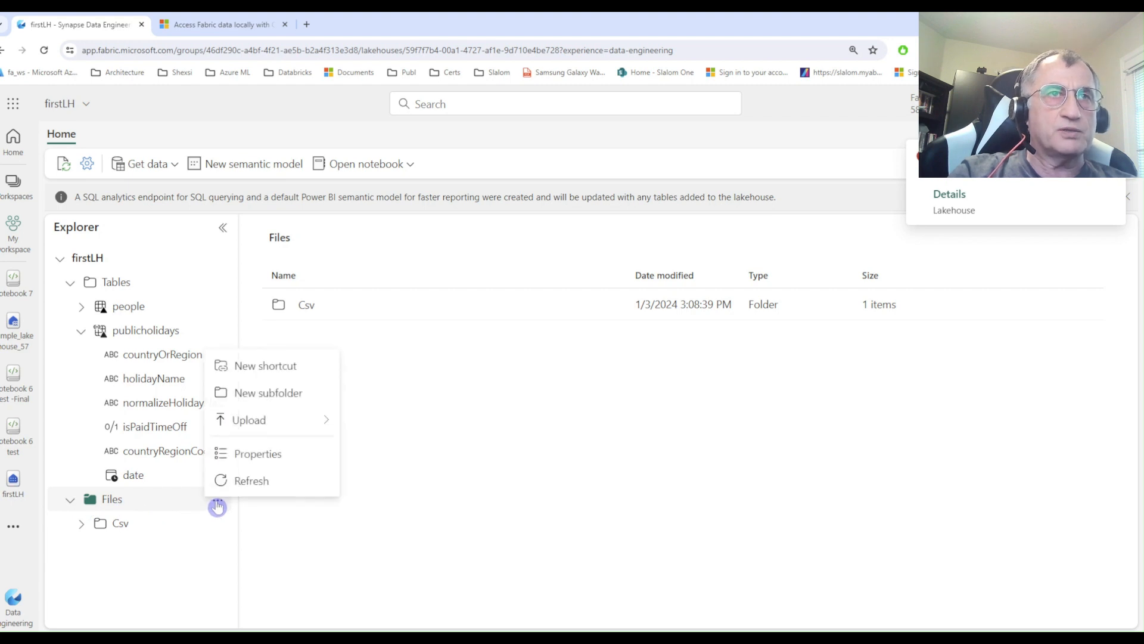
left_click(260, 367)
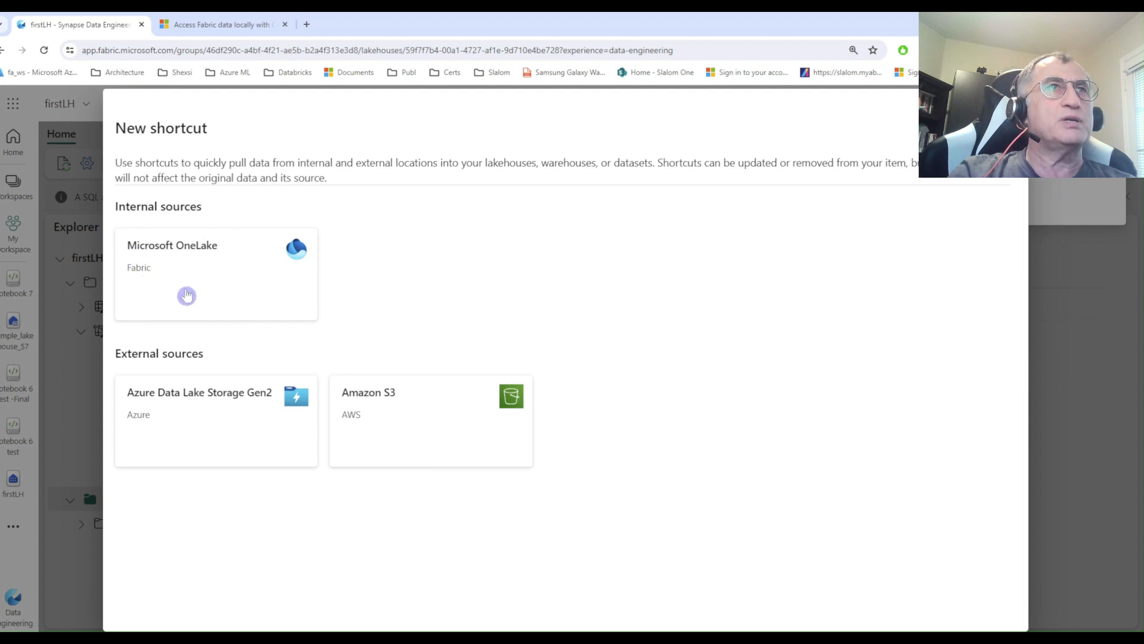
left_click(176, 271)
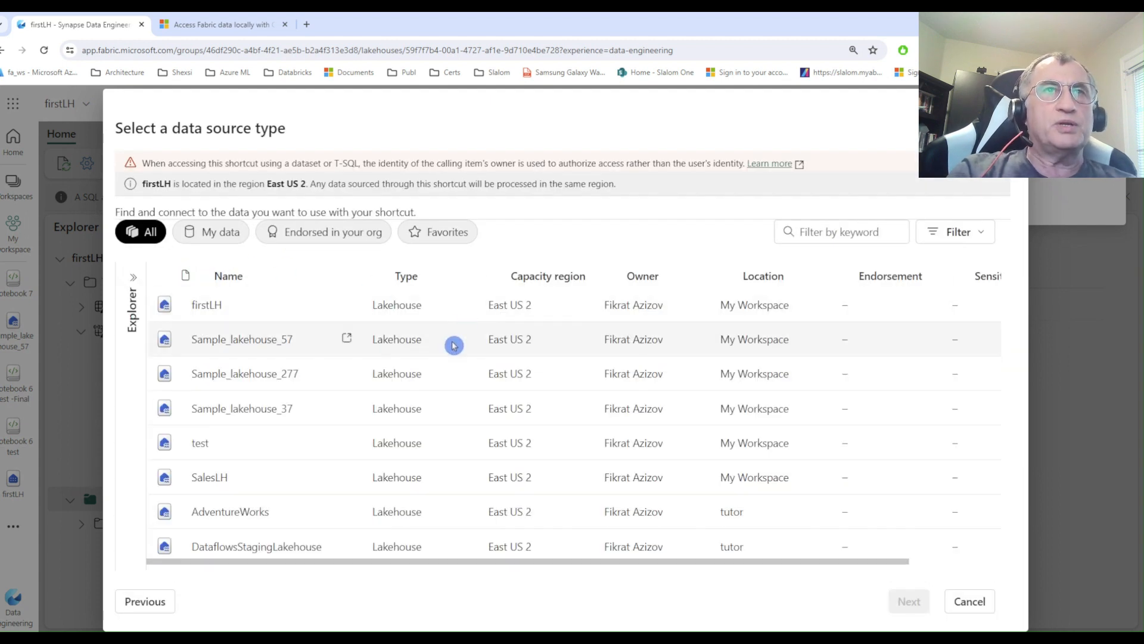
left_click(251, 391)
left_click(909, 603)
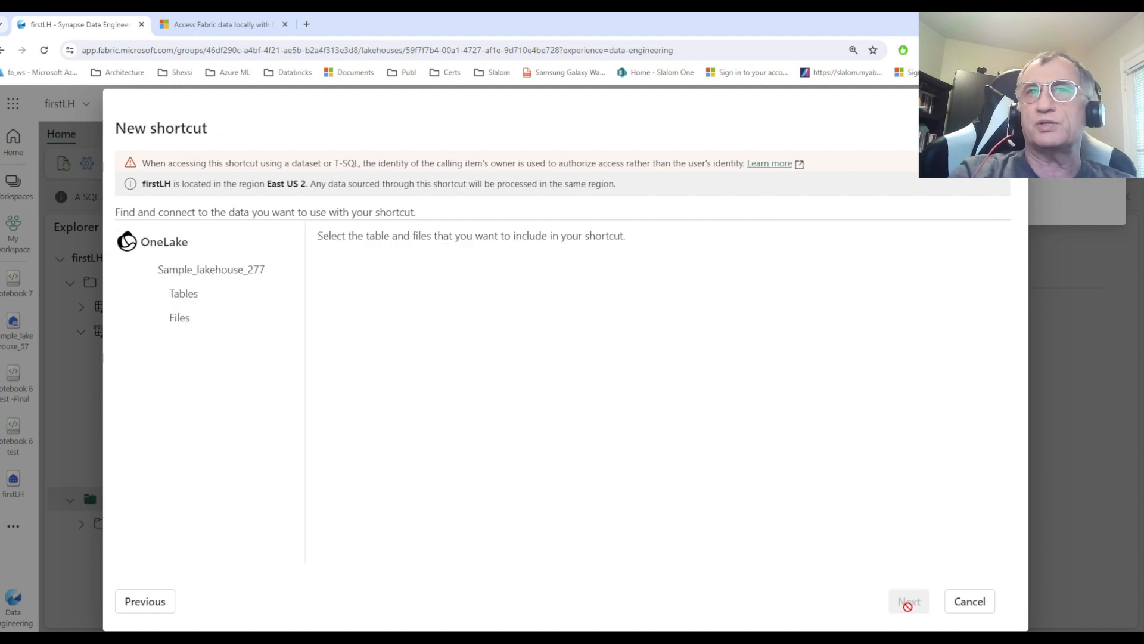
Select the sample_datasets folder under Files, create the shortcut to it, and close the shortcut dialog.
left_click(138, 321)
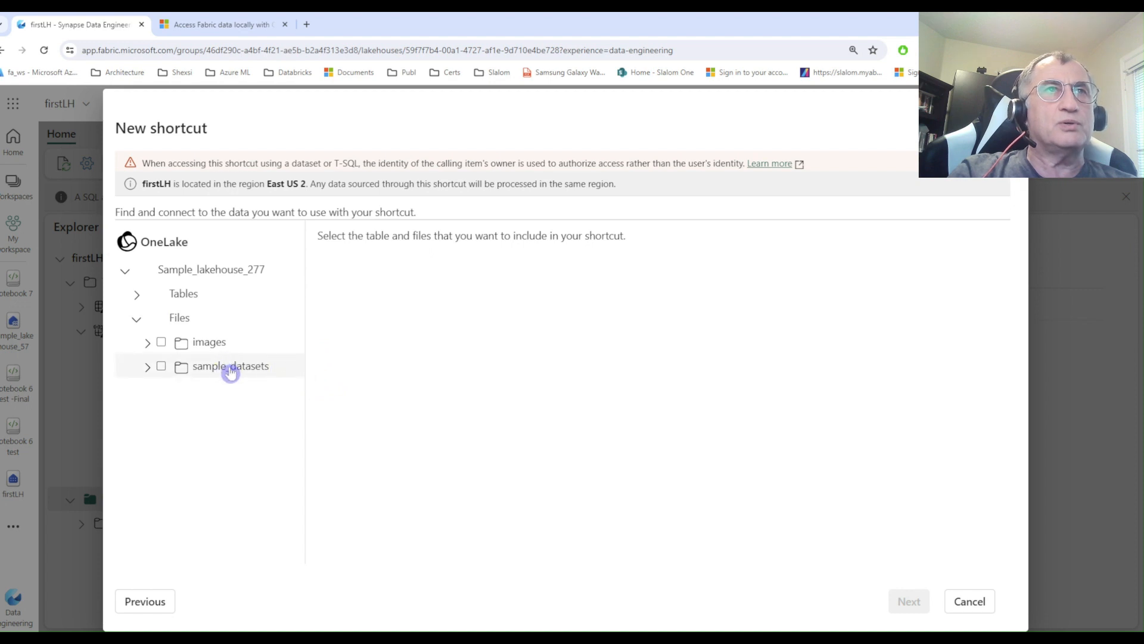
left_click(161, 367)
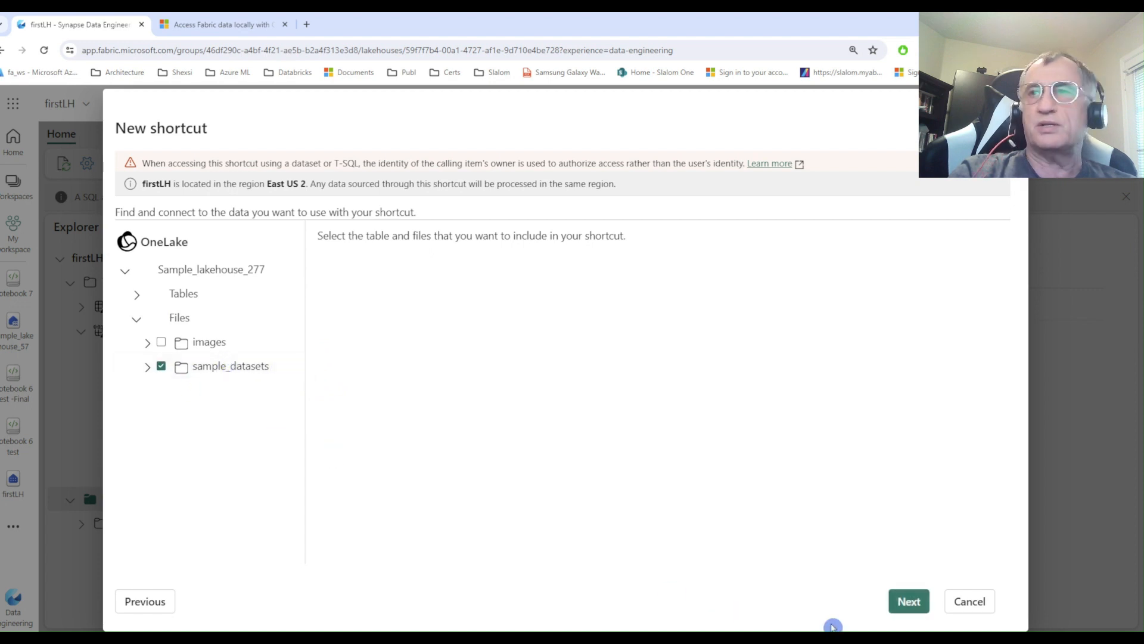
left_click(900, 602)
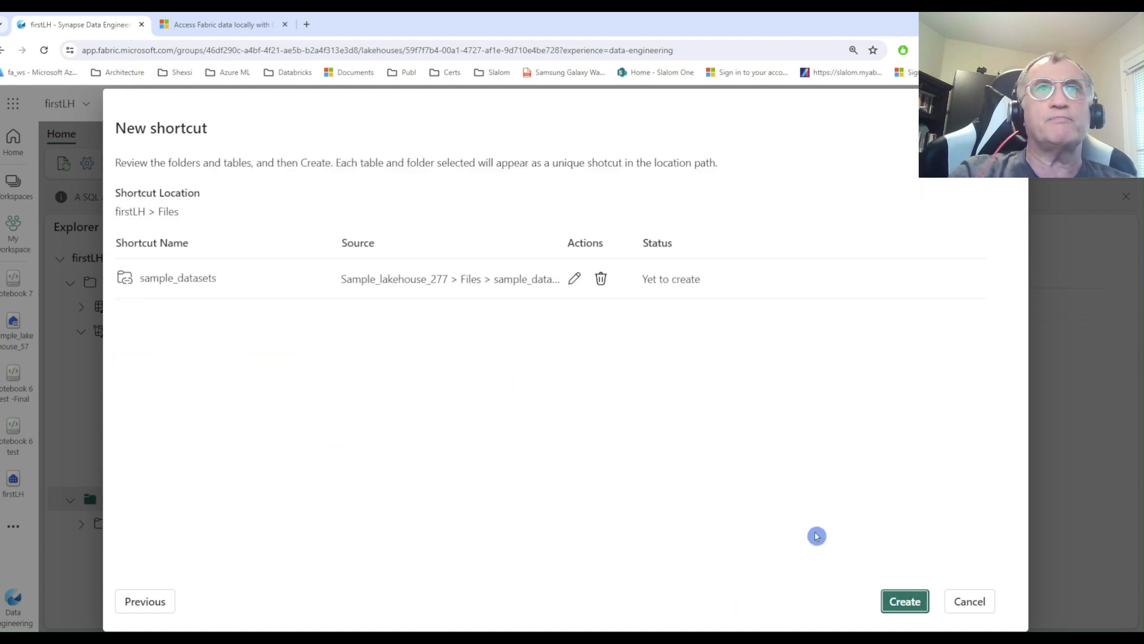
left_click(902, 602)
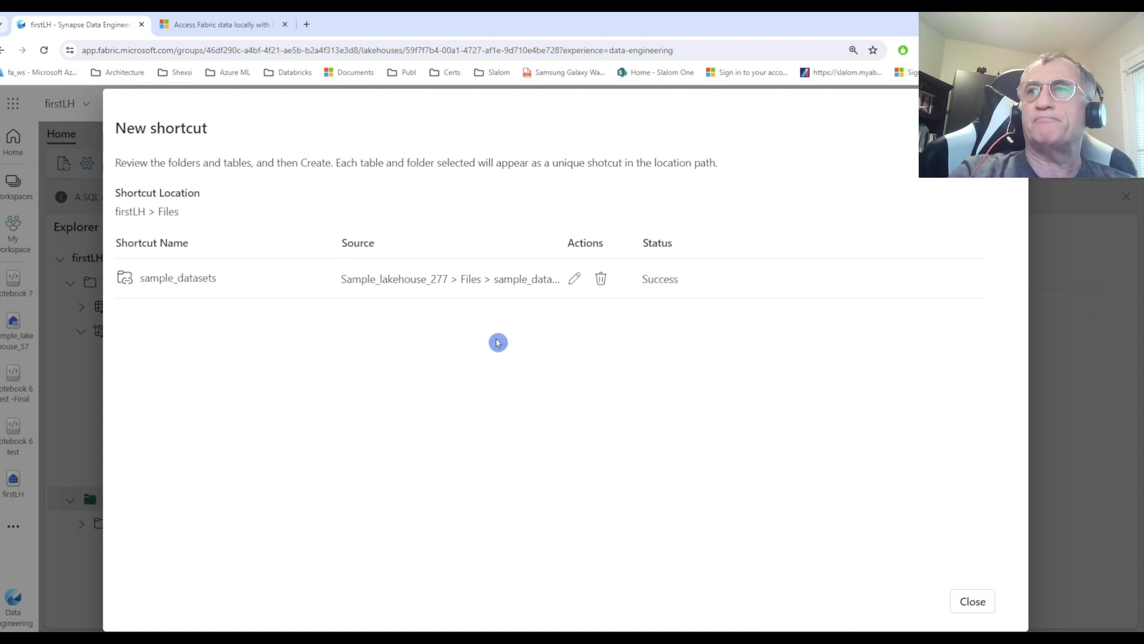
left_click(971, 601)
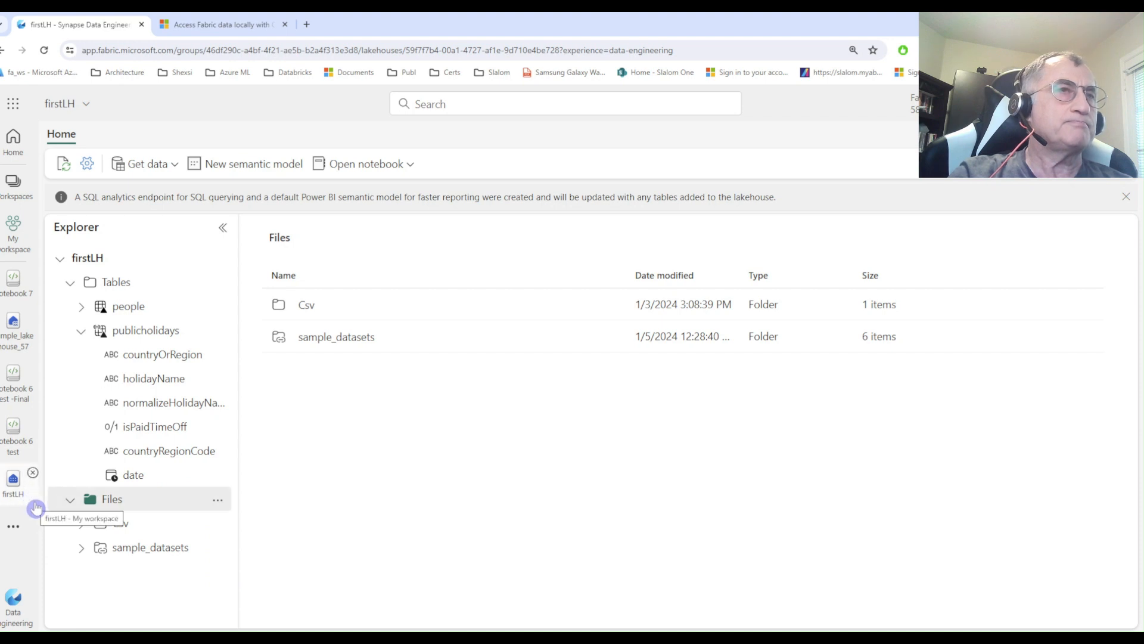
Return to Notebook 7, refresh the lakehouse's Files folder, and expand the sample_datasets shortcut.
left_click(13, 282)
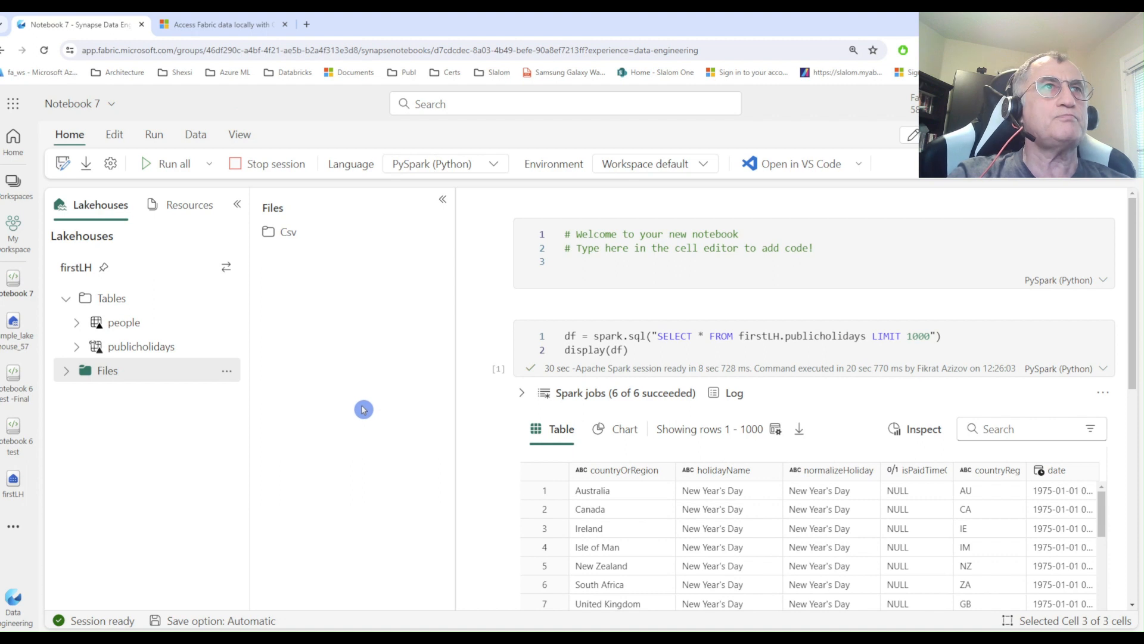
left_click(66, 370)
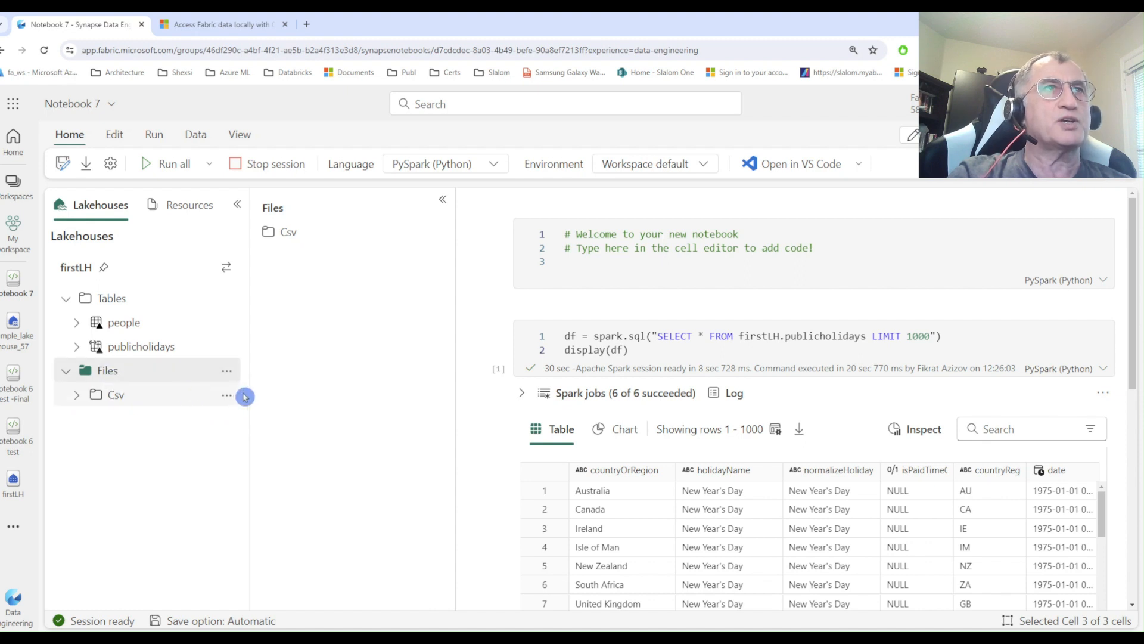
left_click(227, 371)
left_click(262, 399)
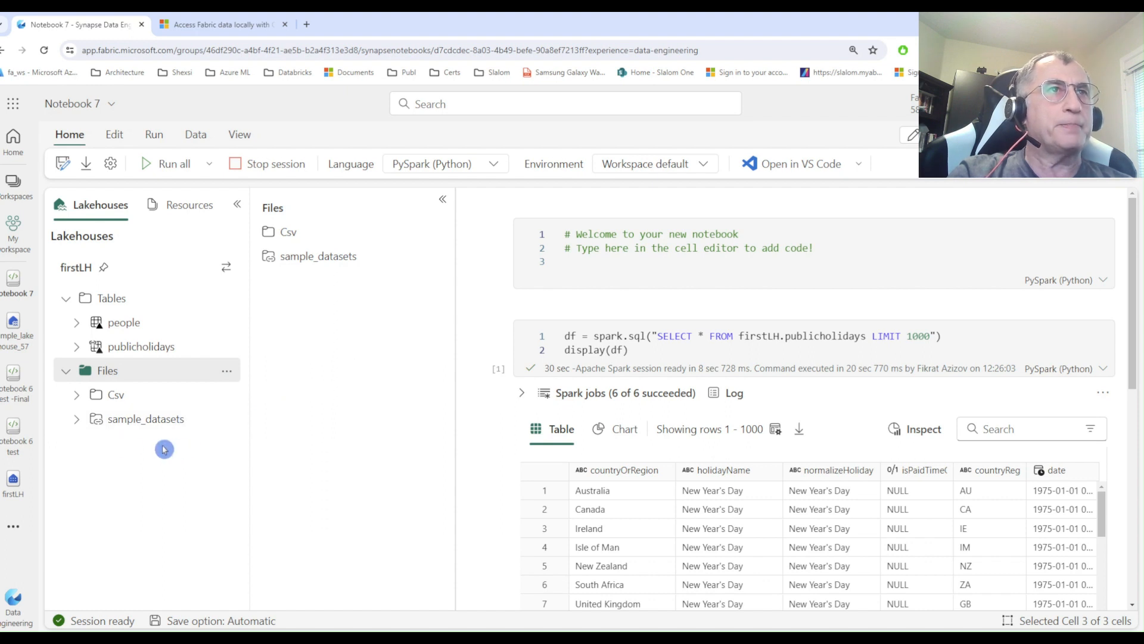
left_click(80, 425)
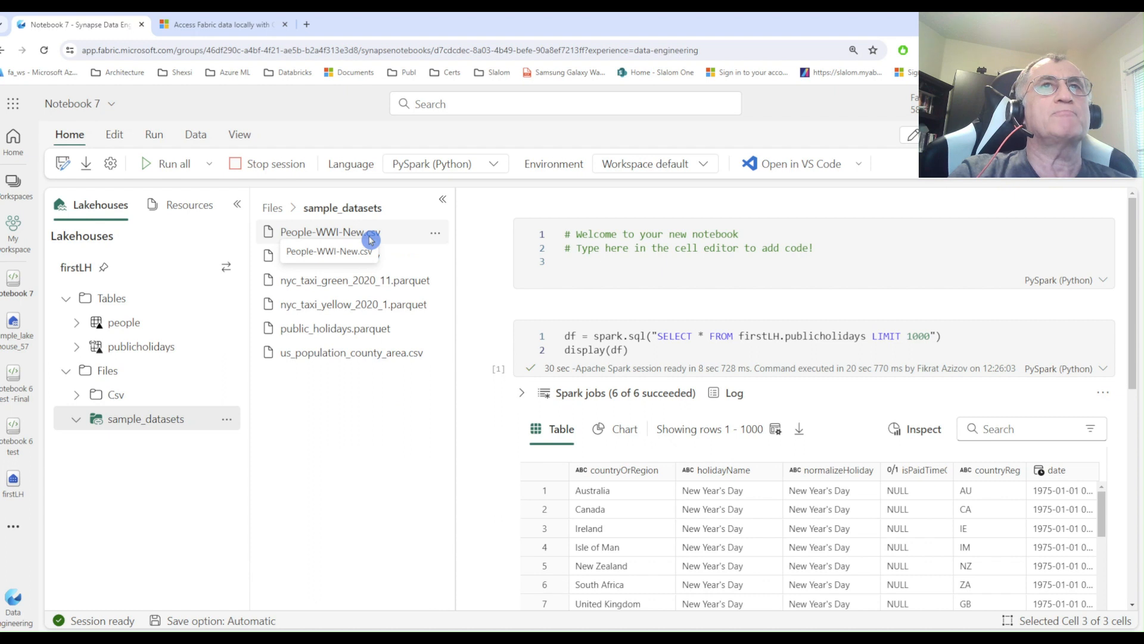
left_click(437, 286)
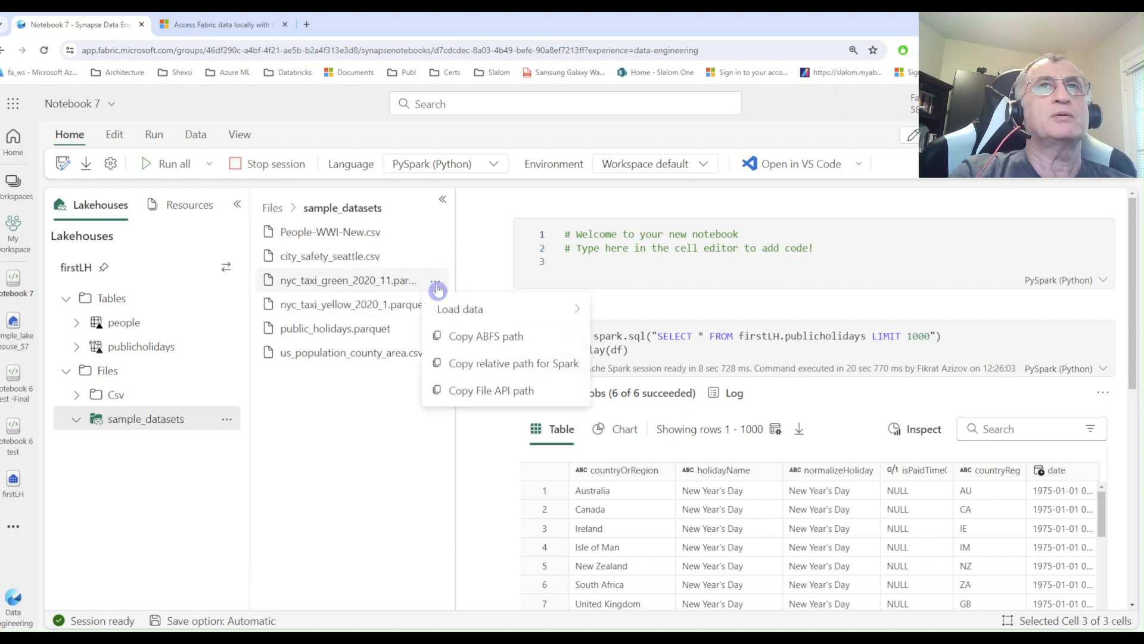
mouse_move(470, 310)
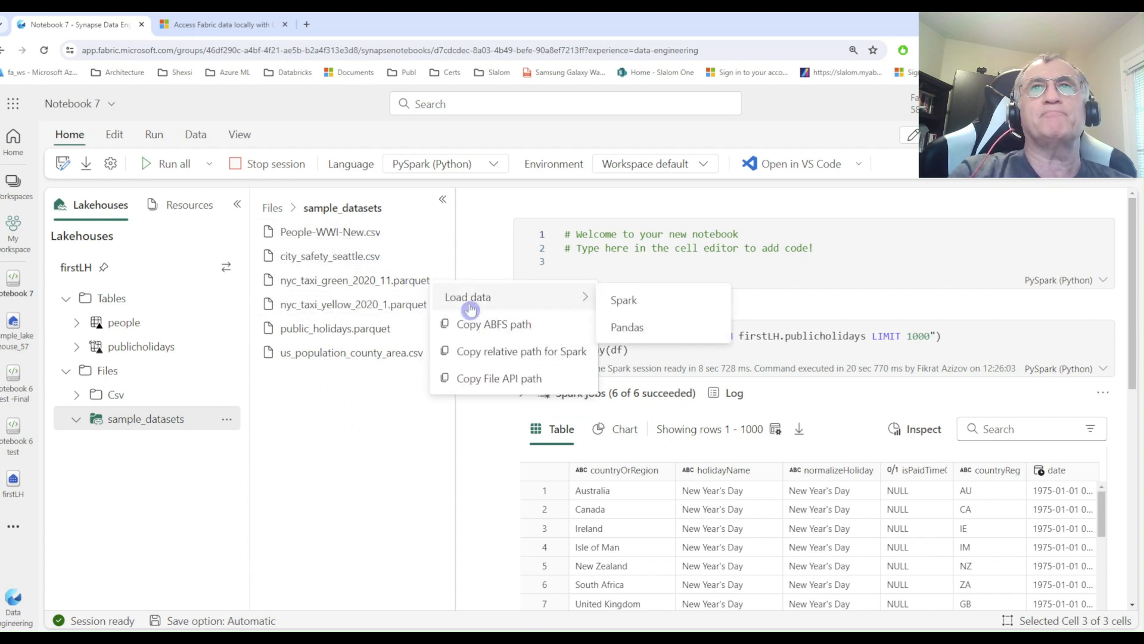
left_click(640, 304)
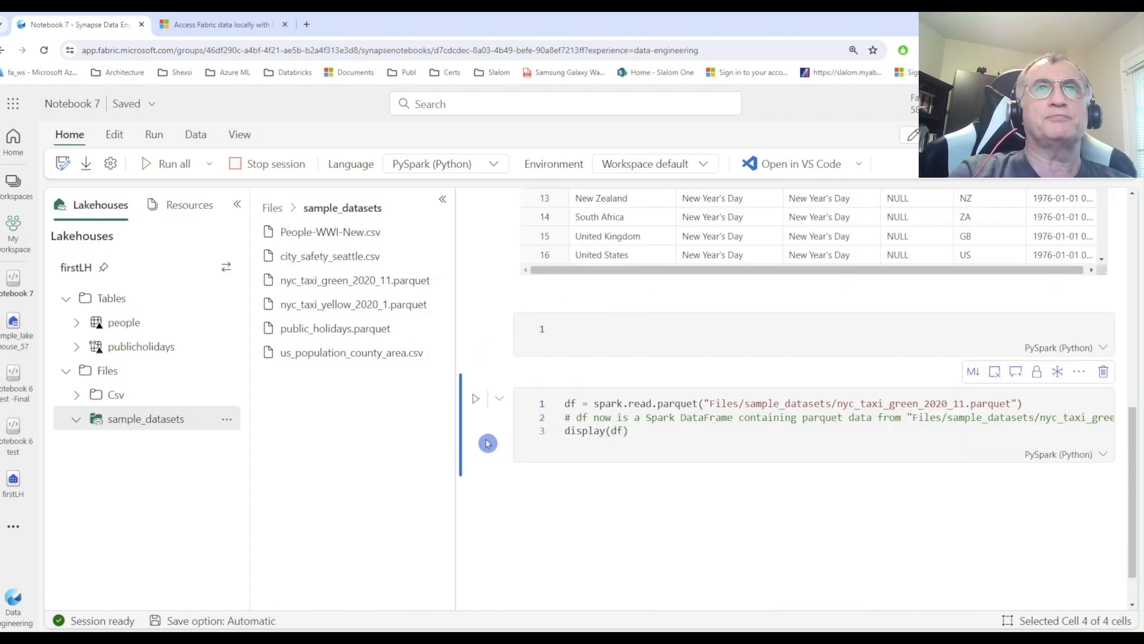
key("shift+d")
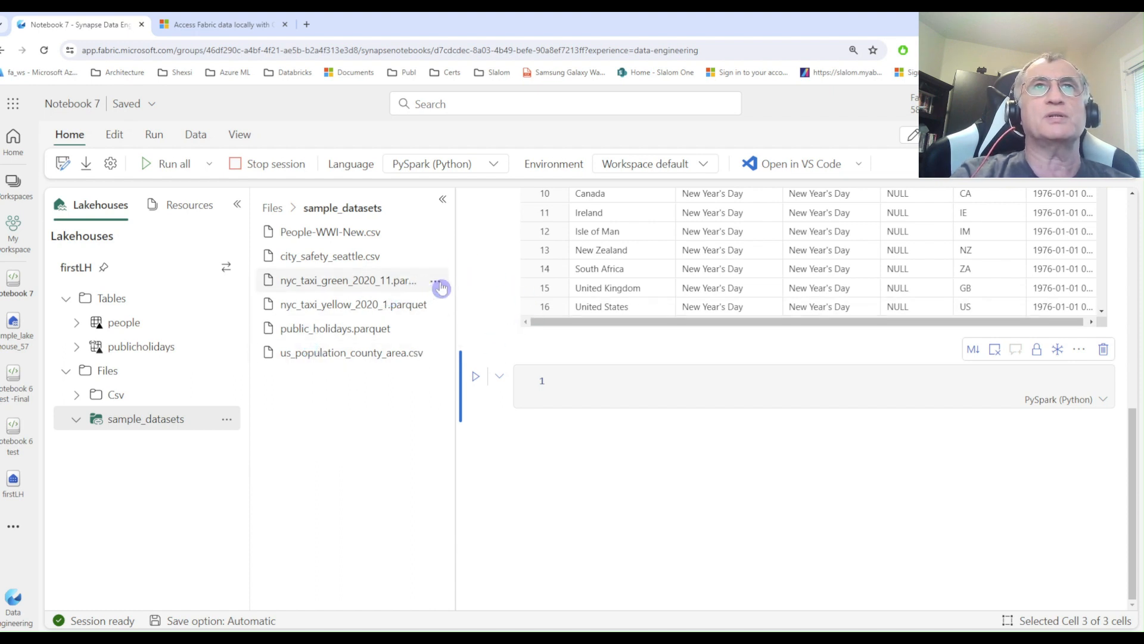
Load nyc_taxi_green_2020_11.parquet from sample_datasets with Spark, and run the generated cell to display its data.
left_click(439, 284)
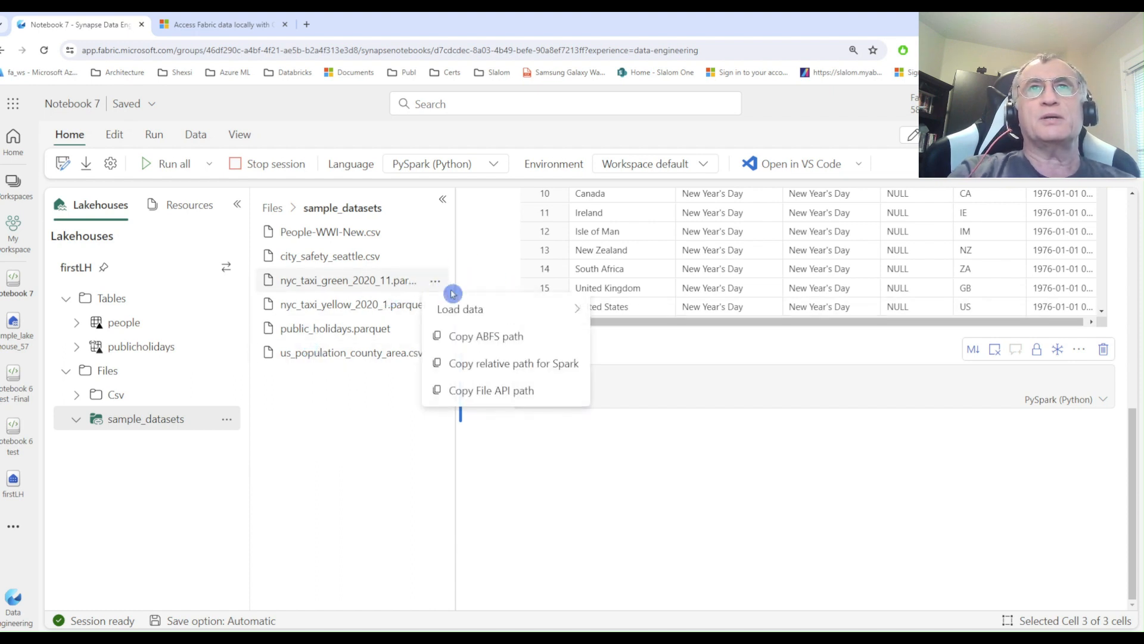
mouse_move(470, 303)
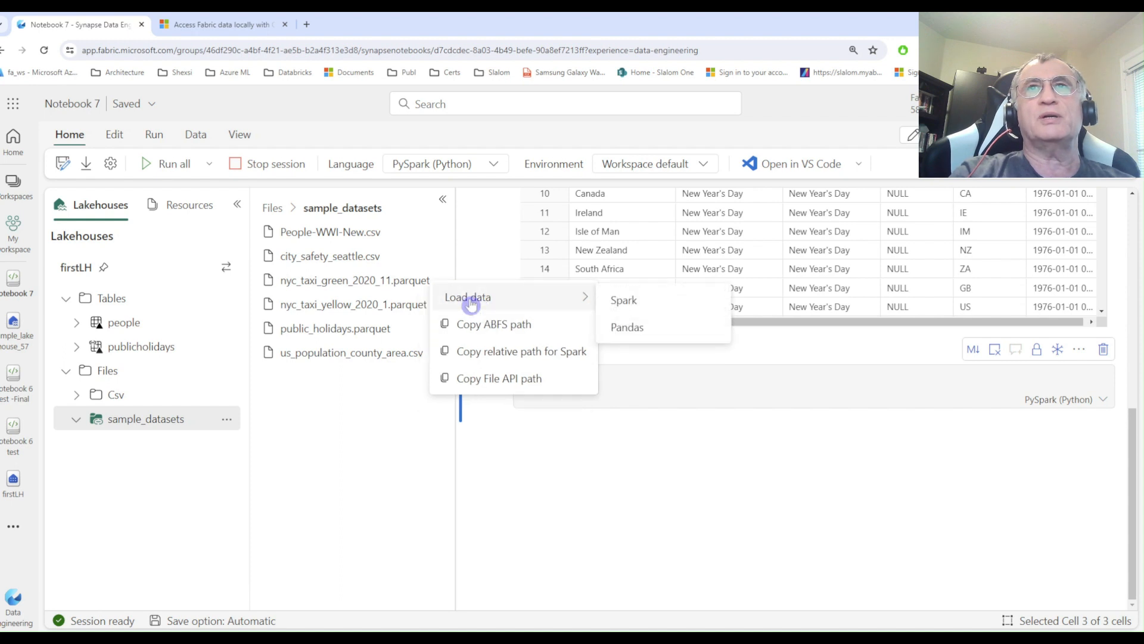
left_click(630, 302)
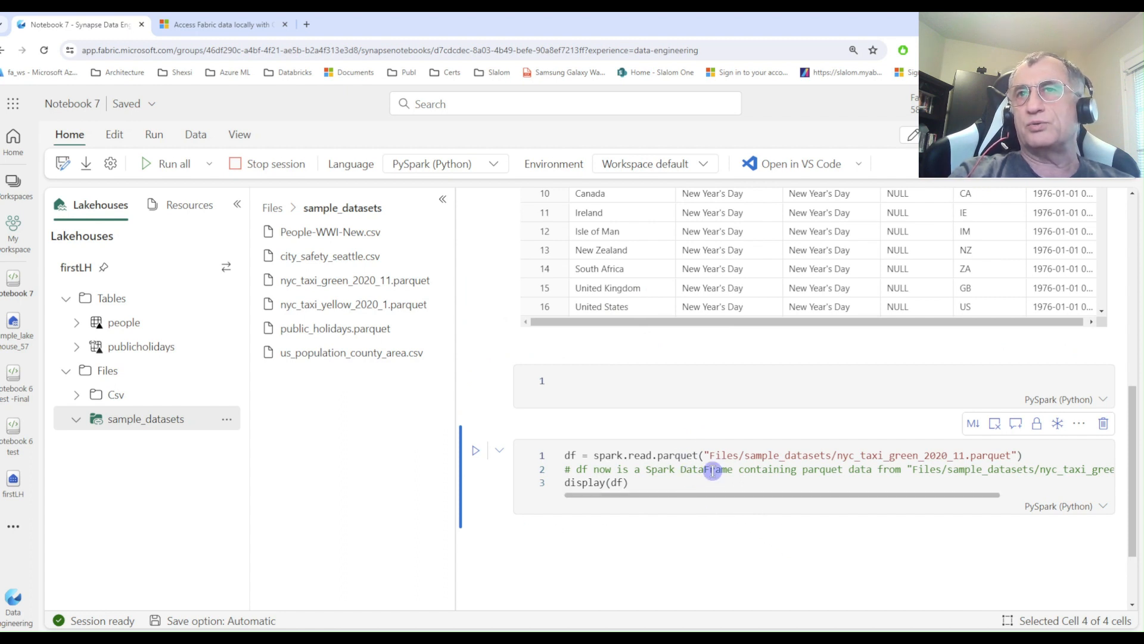
left_click(918, 471)
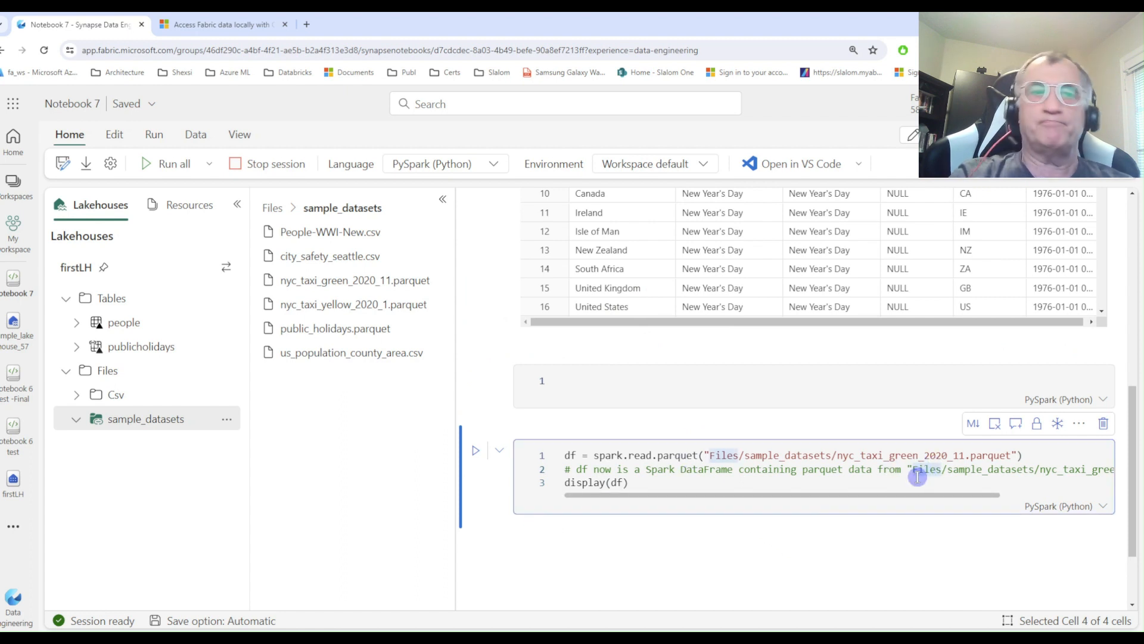
key("shift+Return")
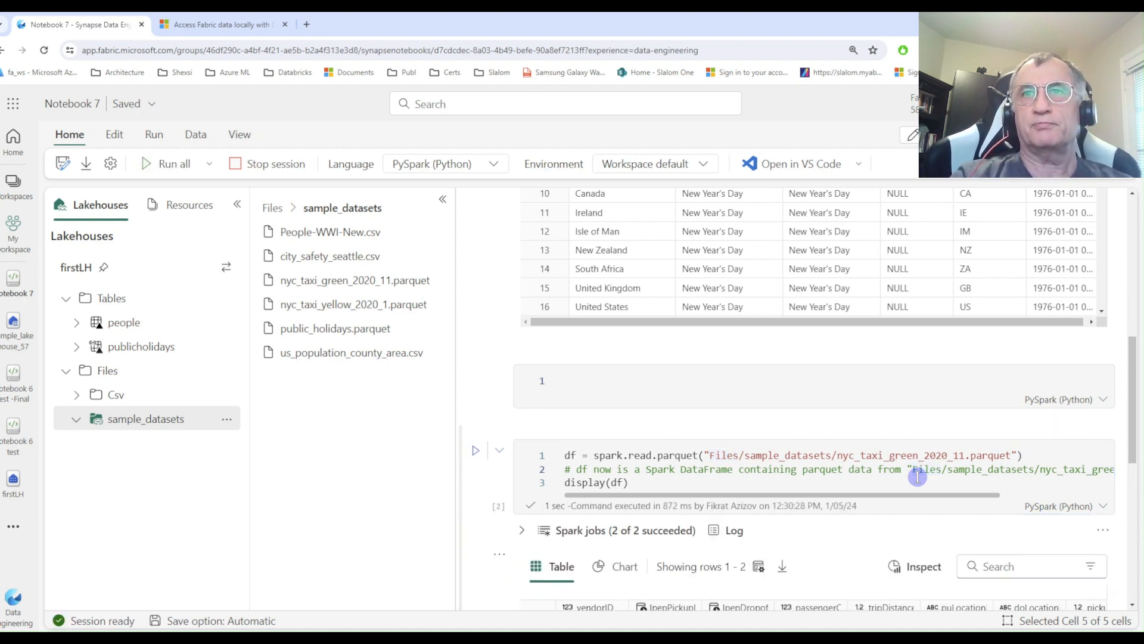
scroll(746, 544, "down", 2)
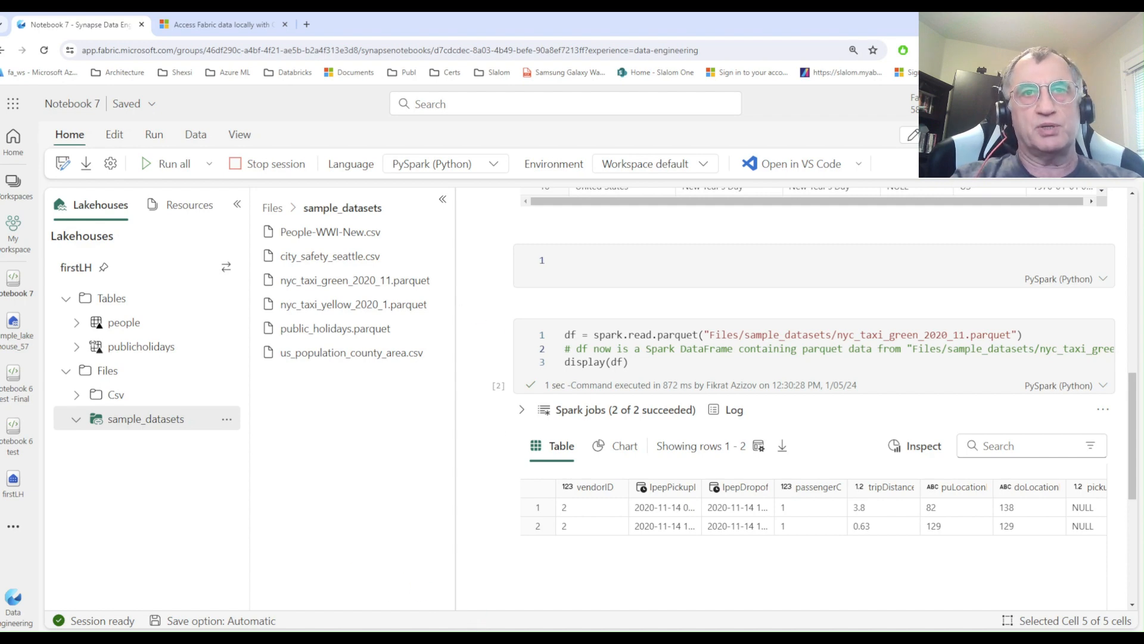
Switch to the Azure portal window with the shared access signature page of the fabricadlsgn2 storage account.
mouse_move(460, 638)
left_click(511, 615)
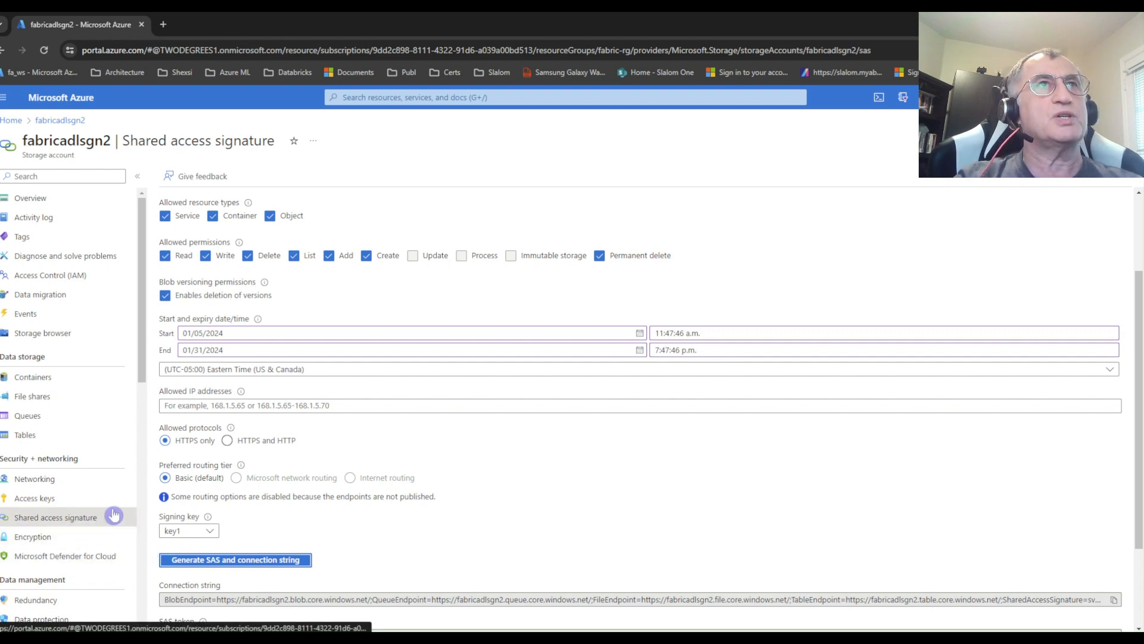
Exclude the File service from the shared access signature's allowed services, and set its end date to 01/11/2024.
scroll(334, 338, "up", 2)
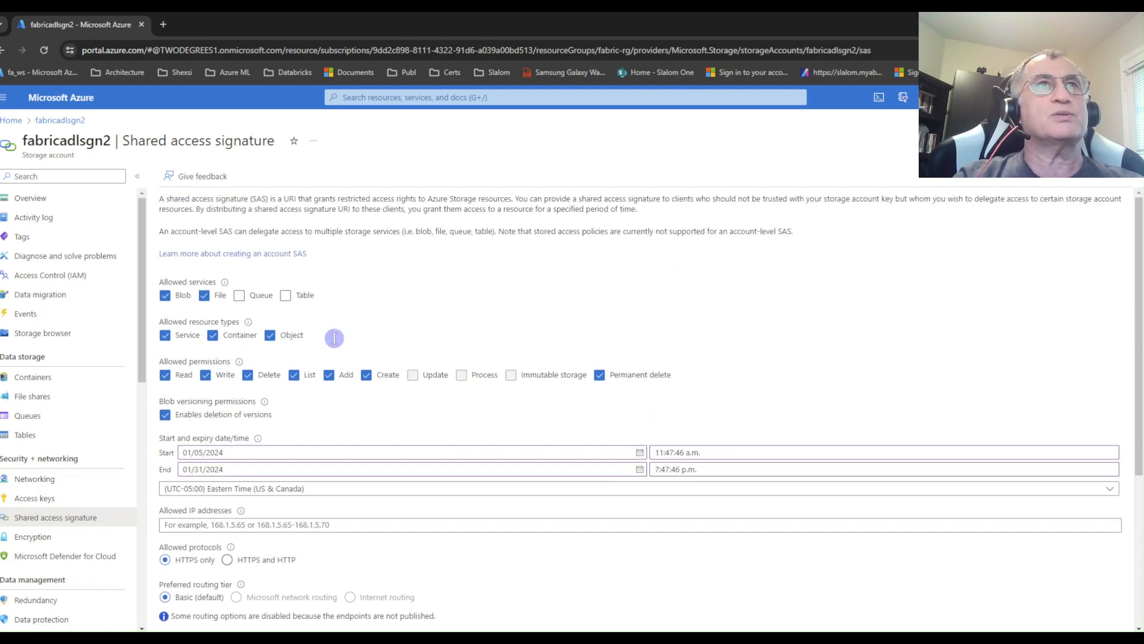
scroll(335, 342, "down", 1)
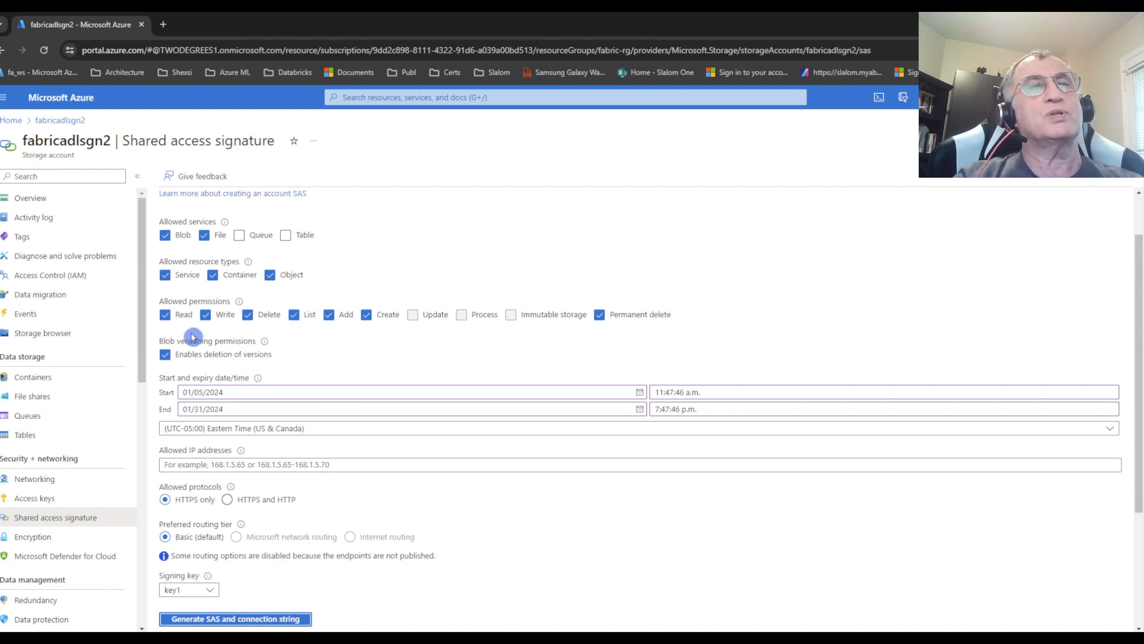
scroll(192, 337, "up", 1)
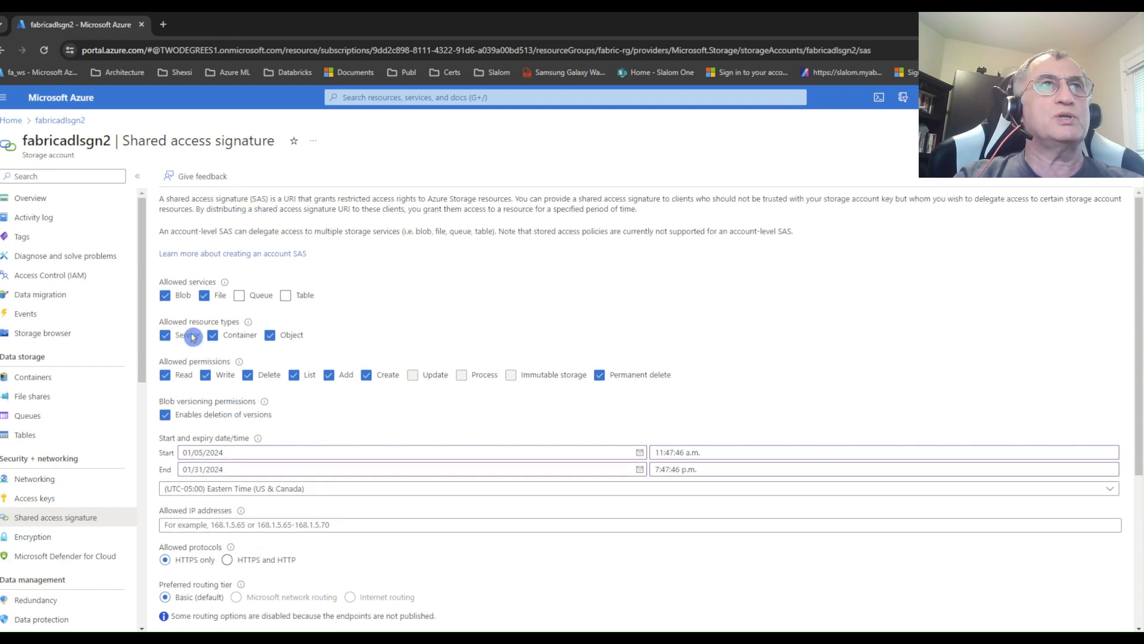
left_click(204, 295)
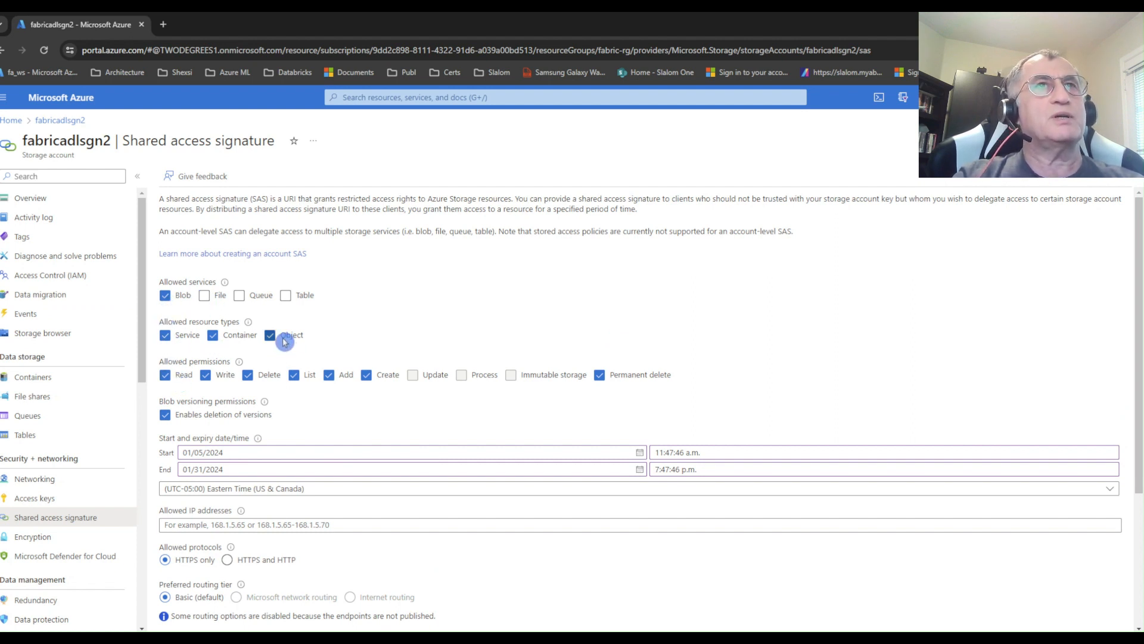
scroll(286, 336, "down", 1)
scroll(290, 346, "down", 1)
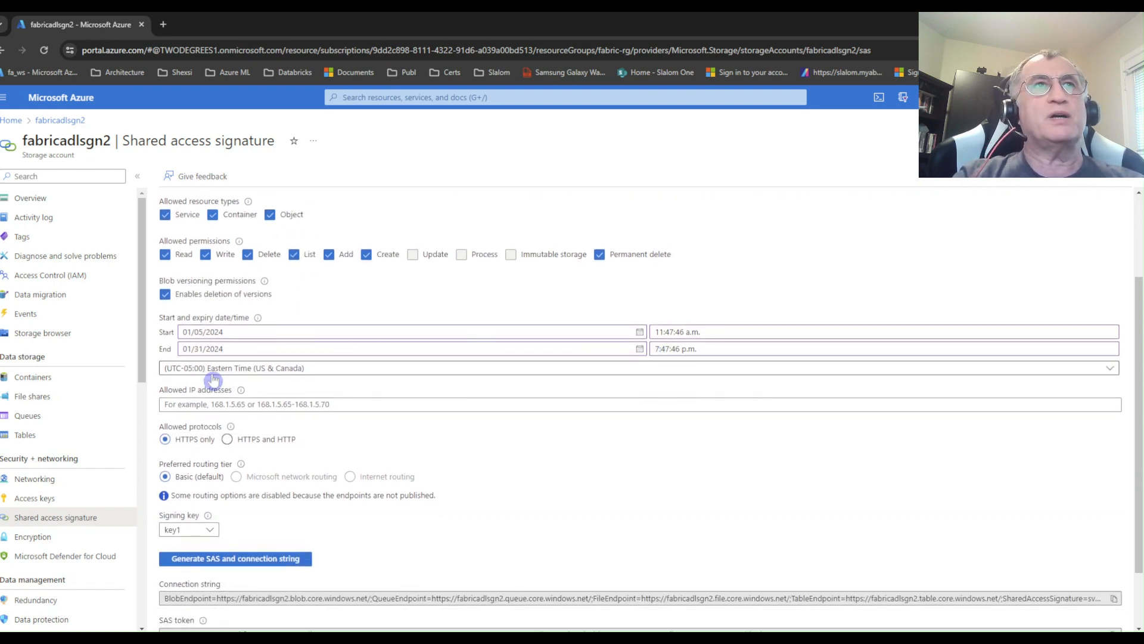
left_click(640, 350)
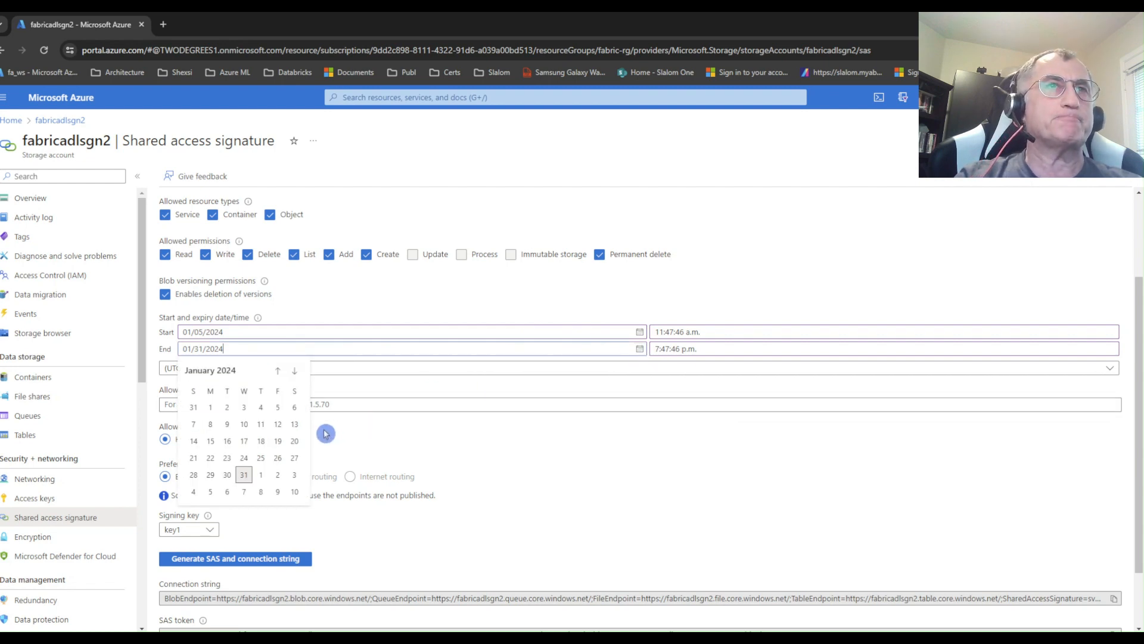
left_click(262, 424)
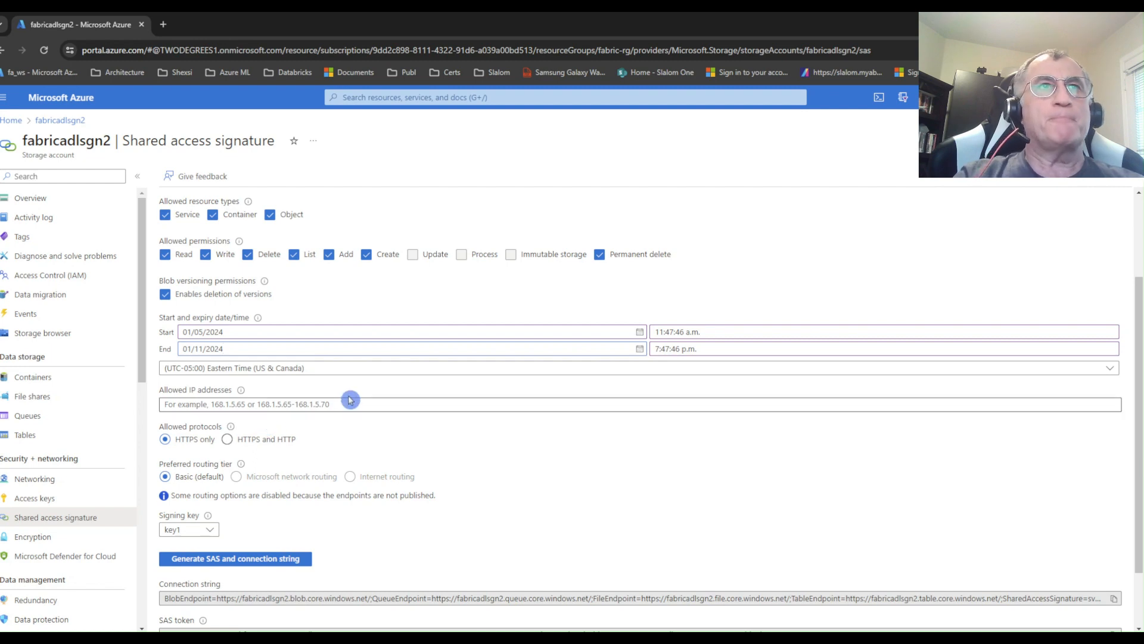
Generate the SAS and connection string with signing key key1, and copy the SAS token.
scroll(510, 407, "down", 2)
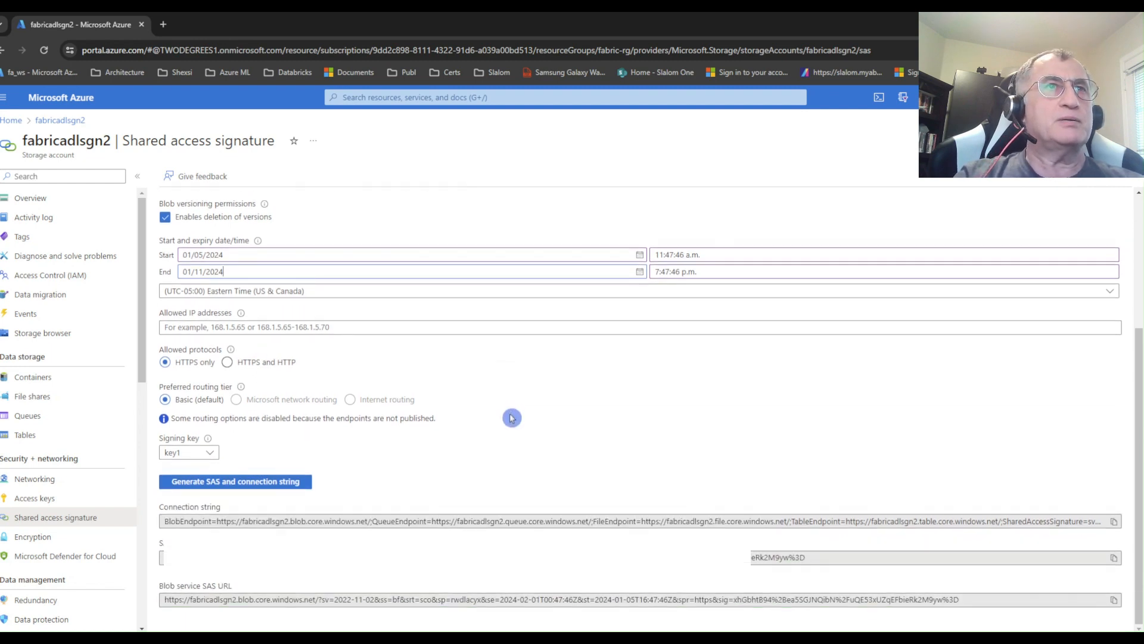
scroll(276, 539, "up", 1)
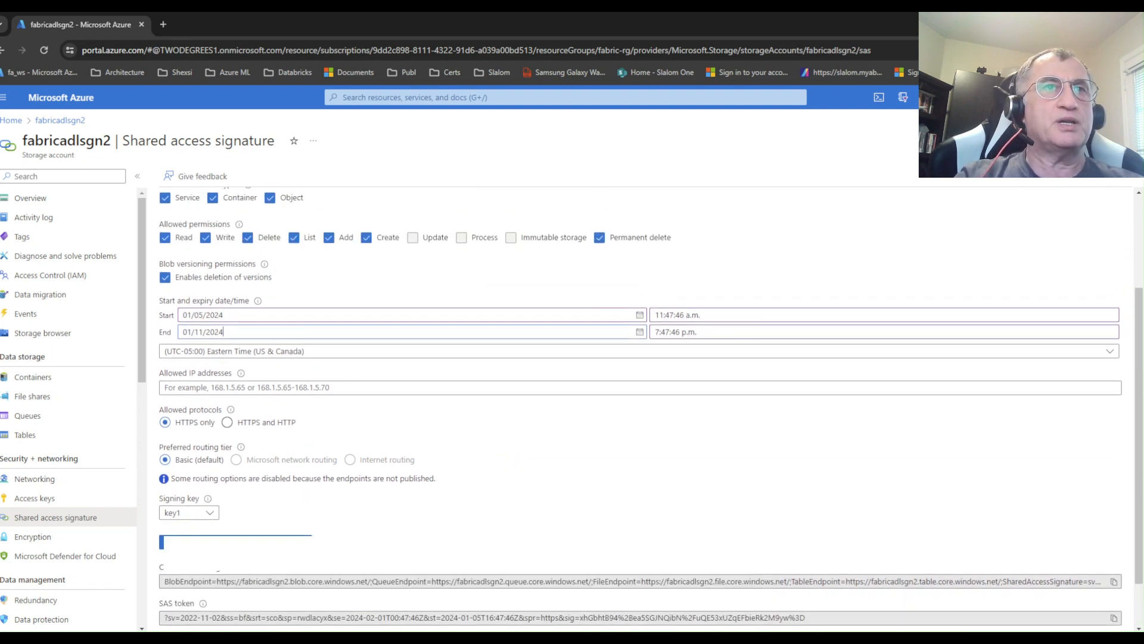
left_click(276, 542)
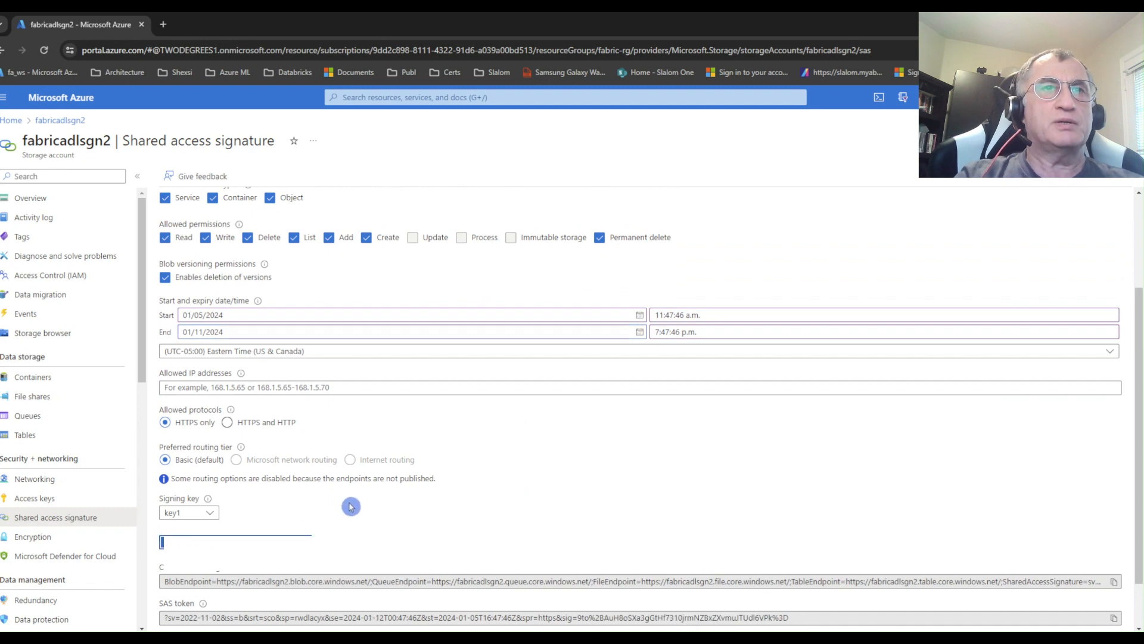
scroll(351, 505, "down", 1)
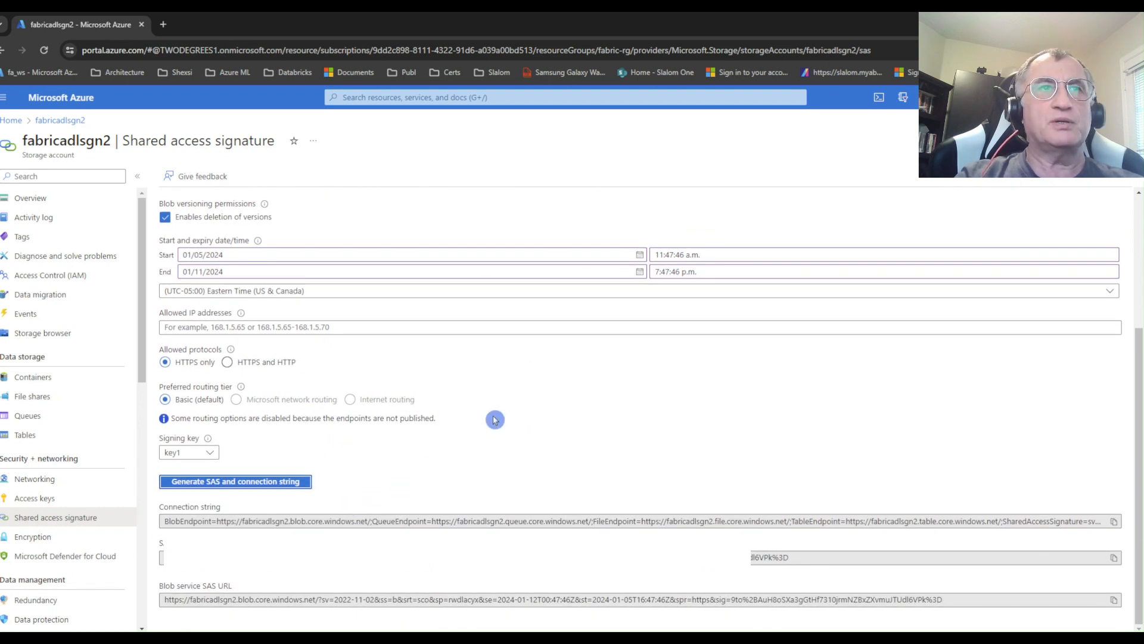
left_click(1113, 557)
scroll(986, 306, "up", 3)
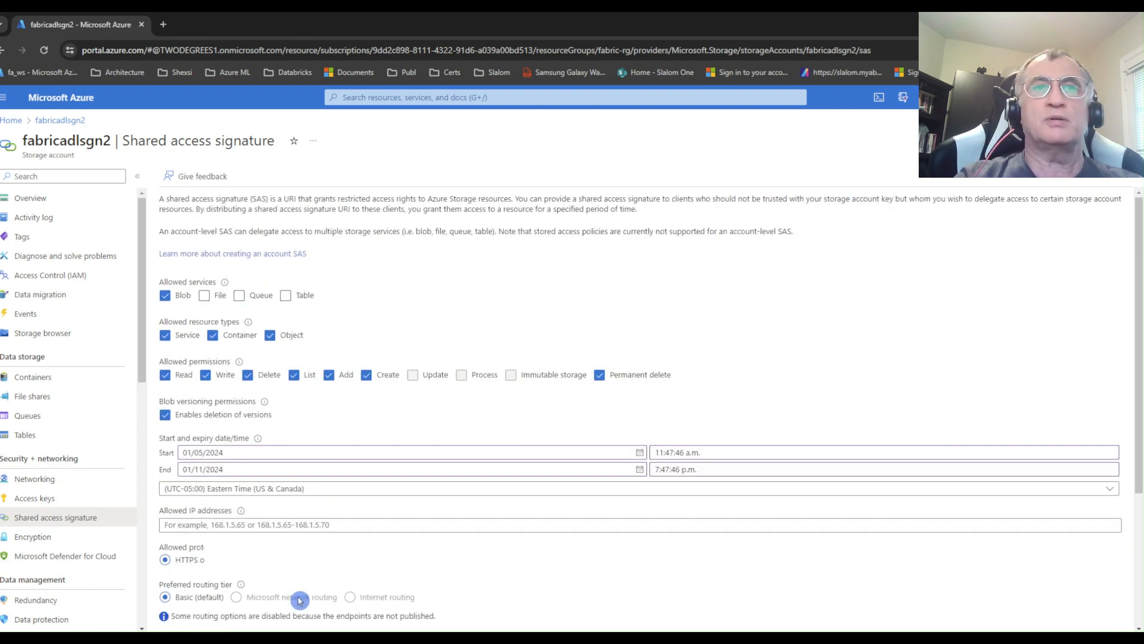
Switch back to the Fabric window and open firstLH in its lakehouse view instead of the SQL analytics endpoint.
left_click(396, 599)
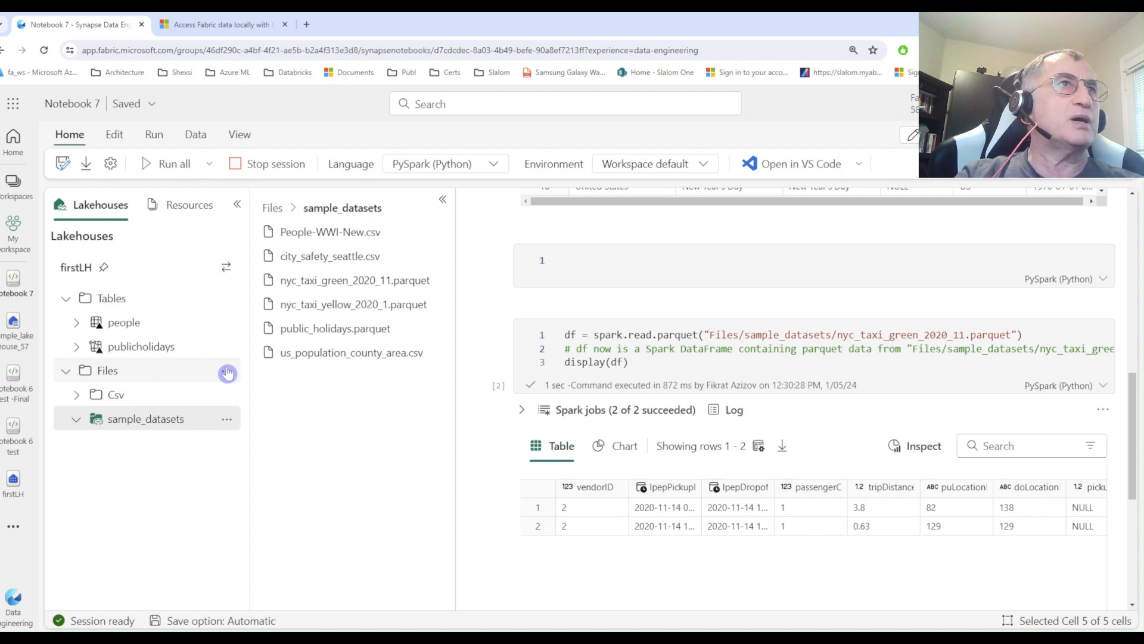
left_click(14, 482)
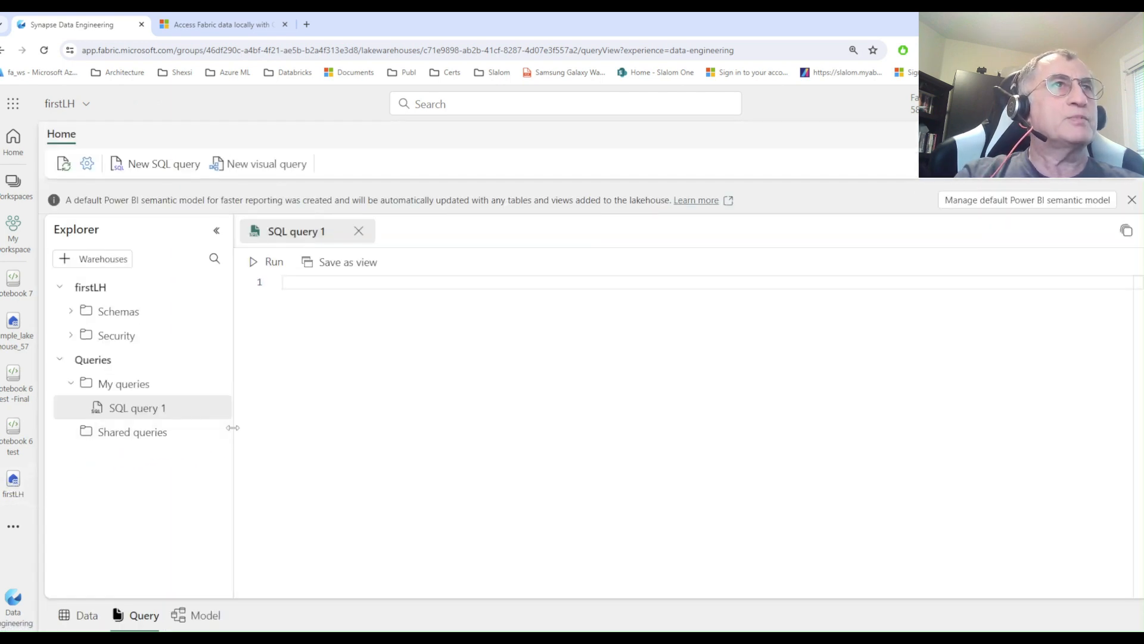
left_click(1007, 135)
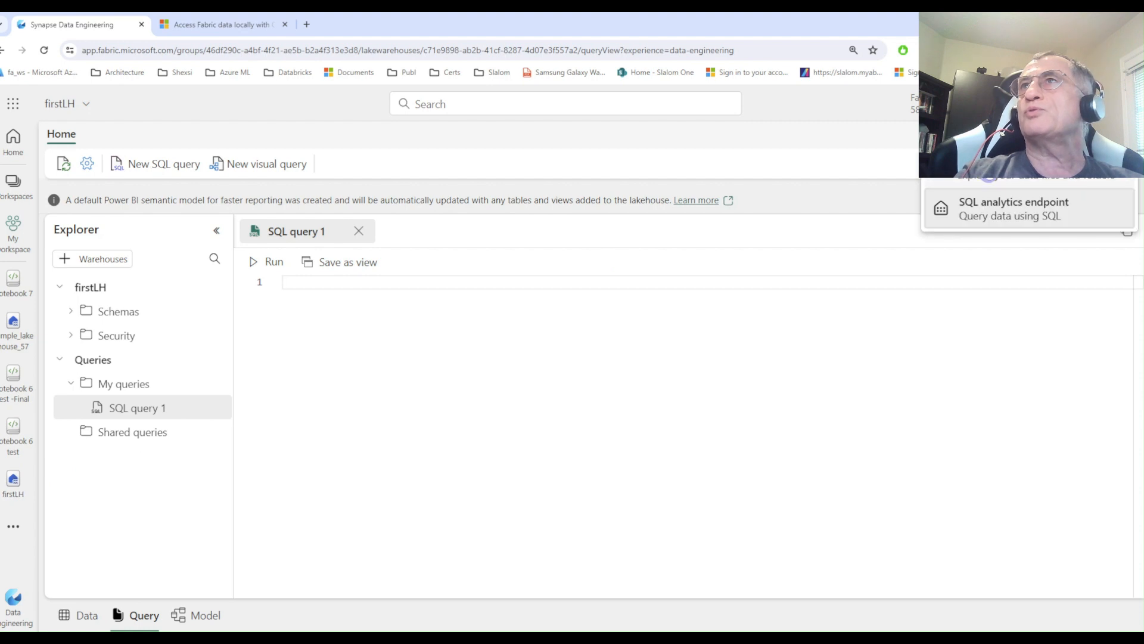
left_click(1013, 170)
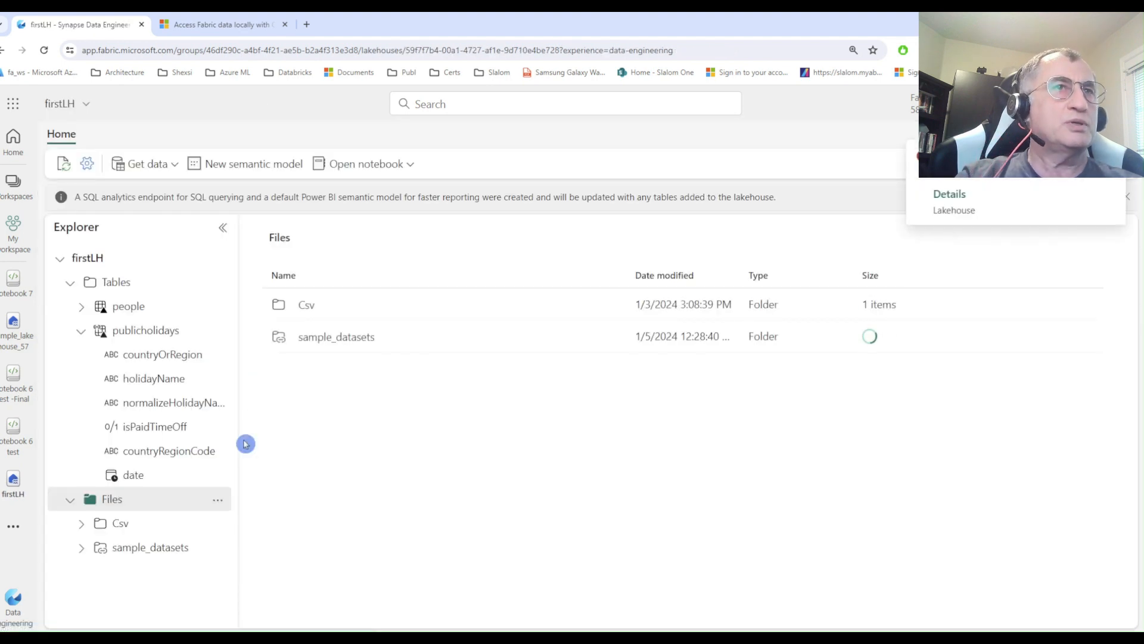
Start a new shortcut under firstLH's Files folder with Azure Data Lake Storage Gen2 as the source.
left_click(218, 500)
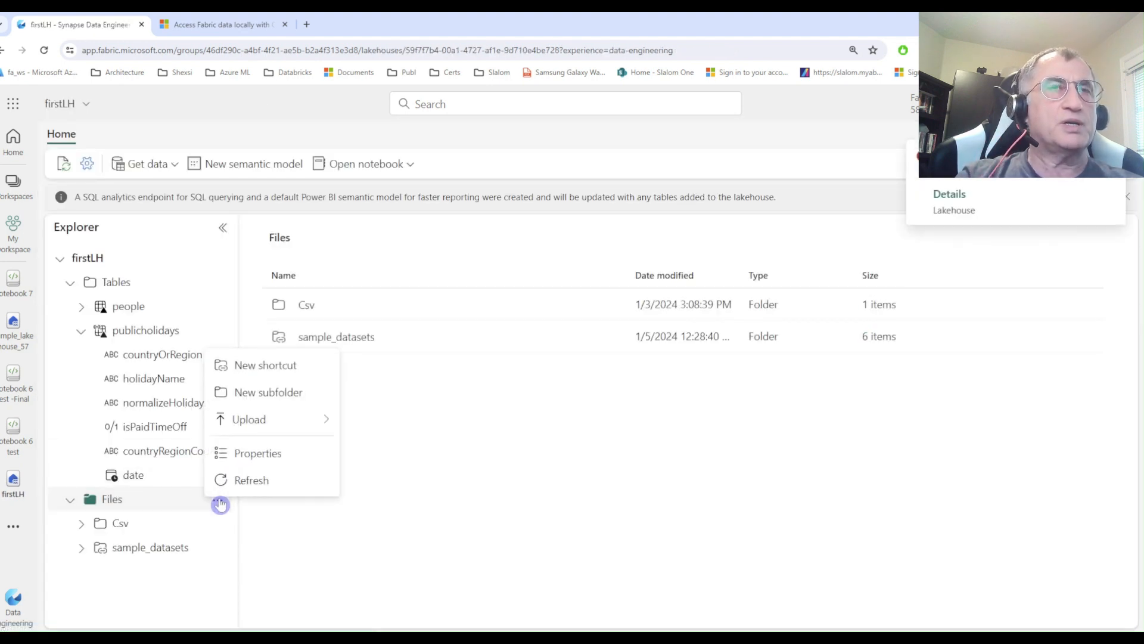
left_click(262, 365)
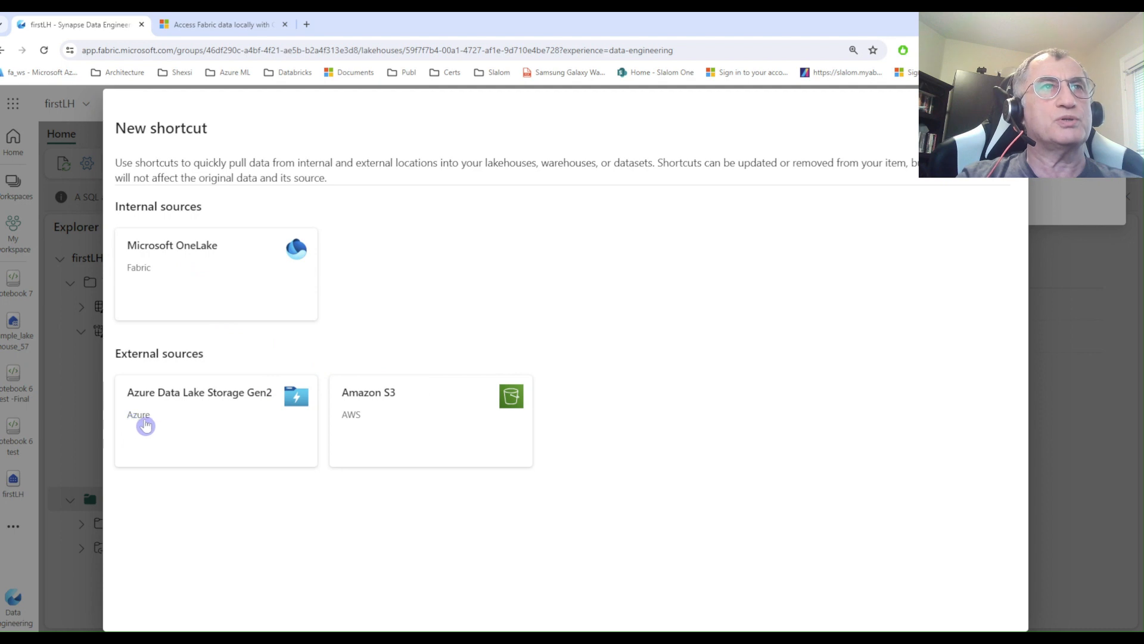
left_click(206, 423)
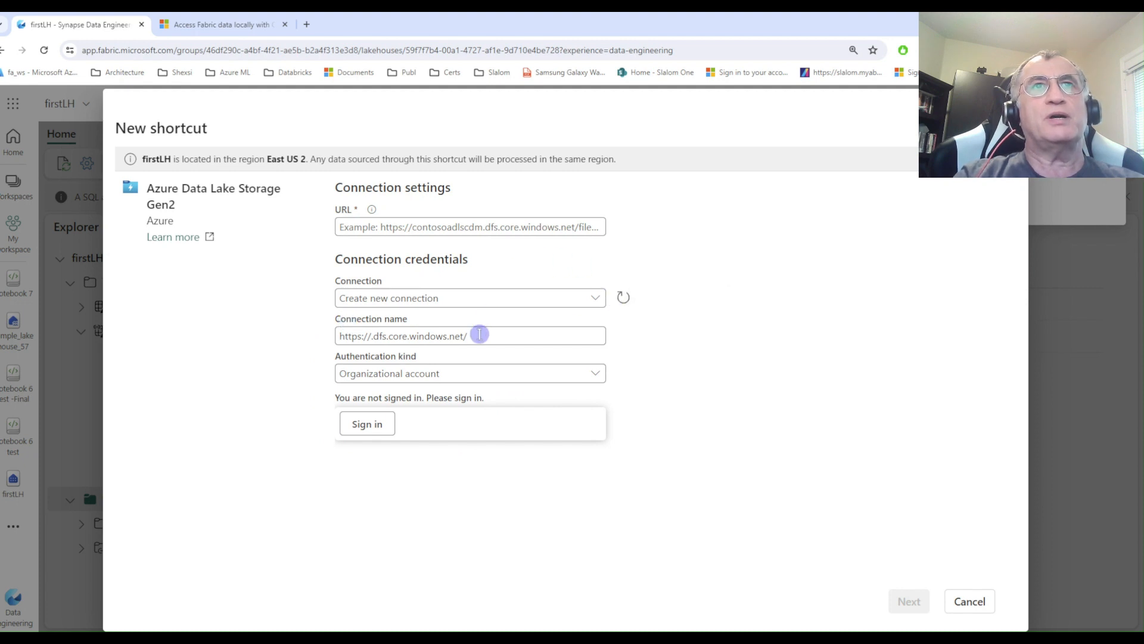
Set the connection's authentication kind to Shared Access Signature (SAS) and paste the copied SAS token.
left_click(432, 376)
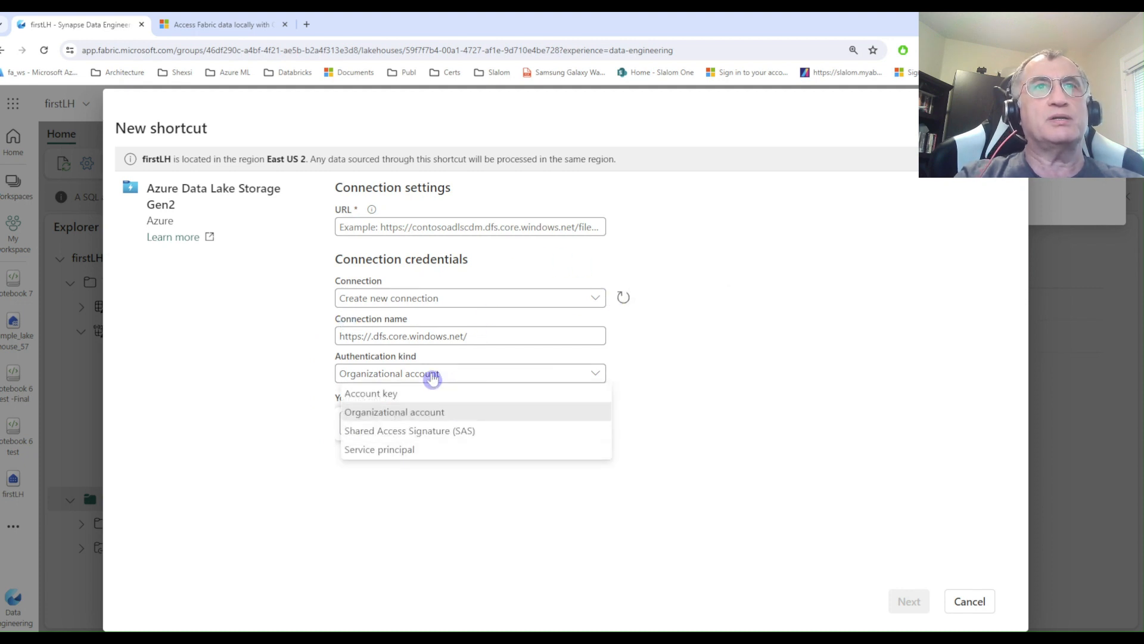
left_click(391, 434)
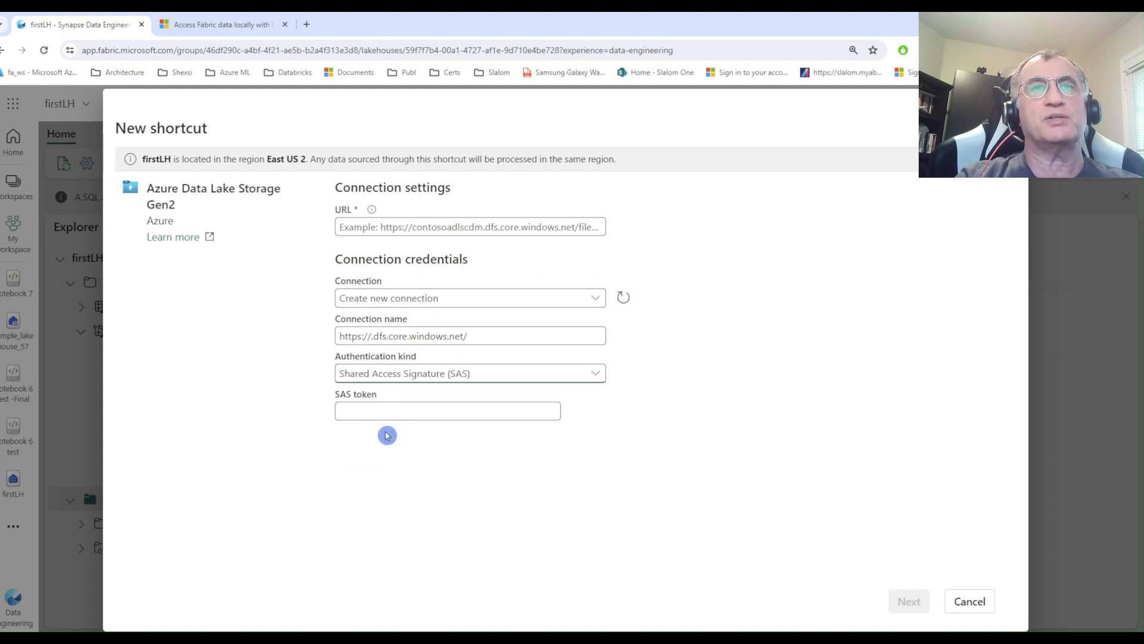
left_click(369, 411)
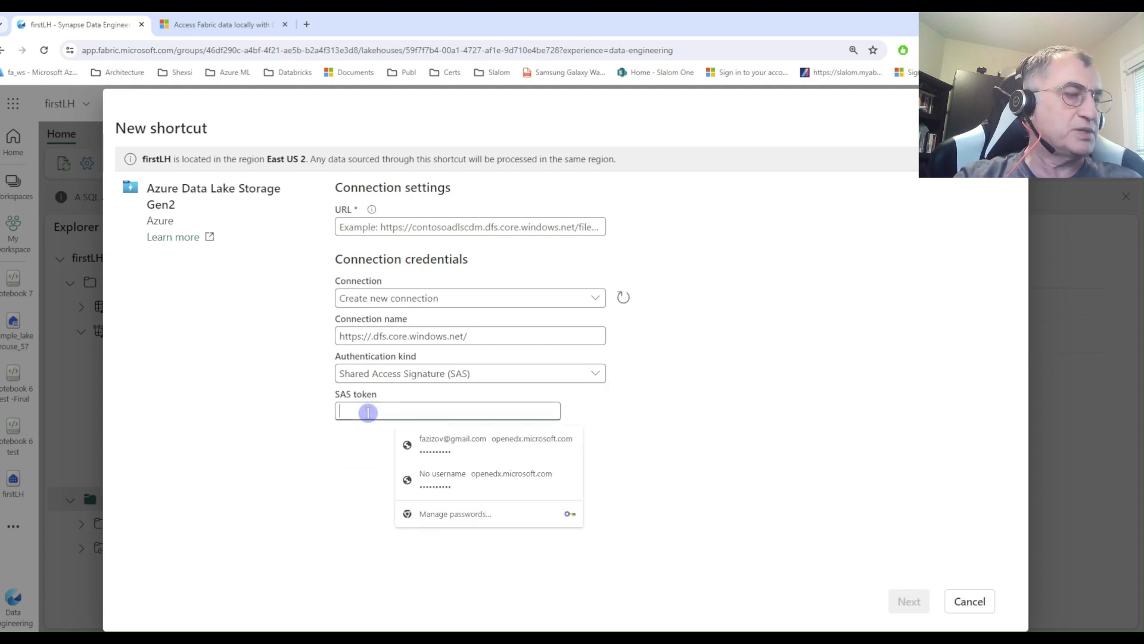
key("ctrl+v")
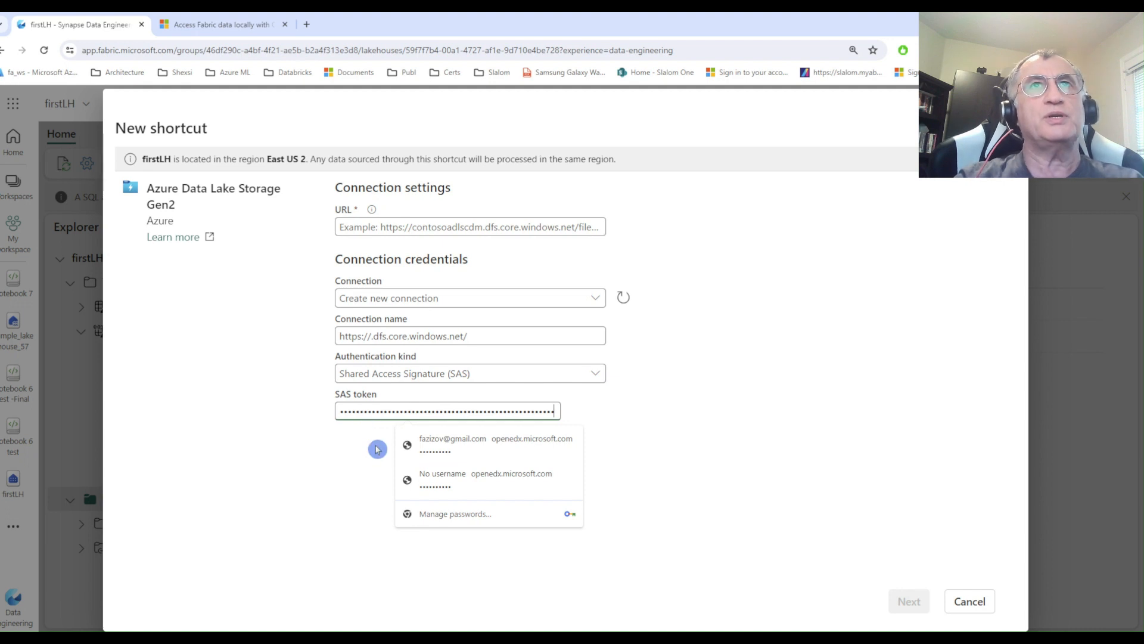
mouse_move(462, 639)
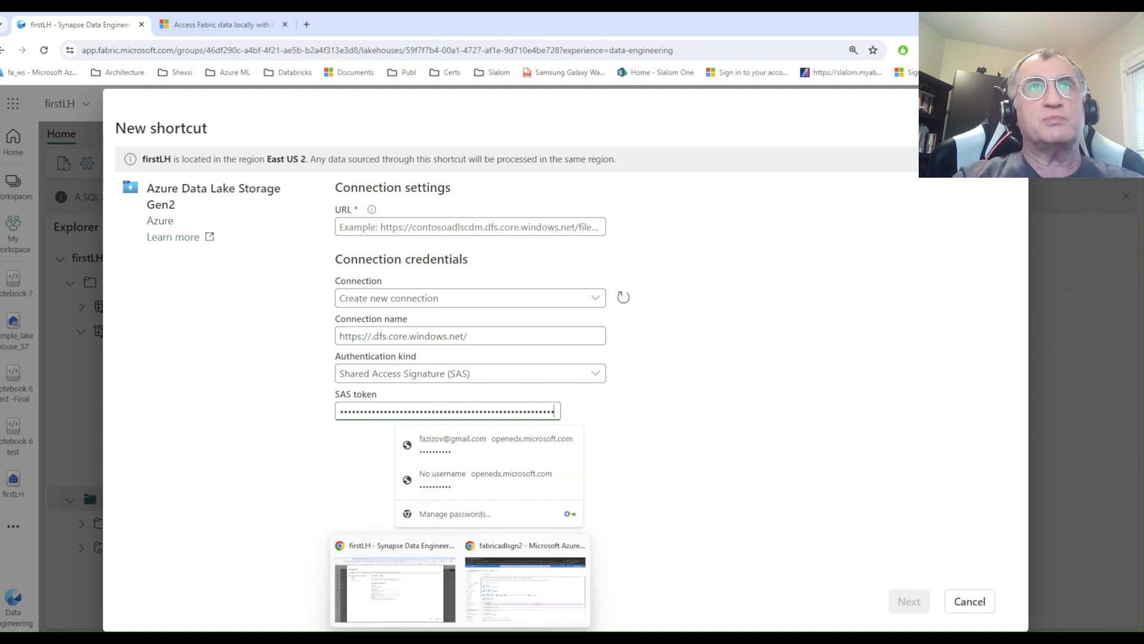
left_click(413, 613)
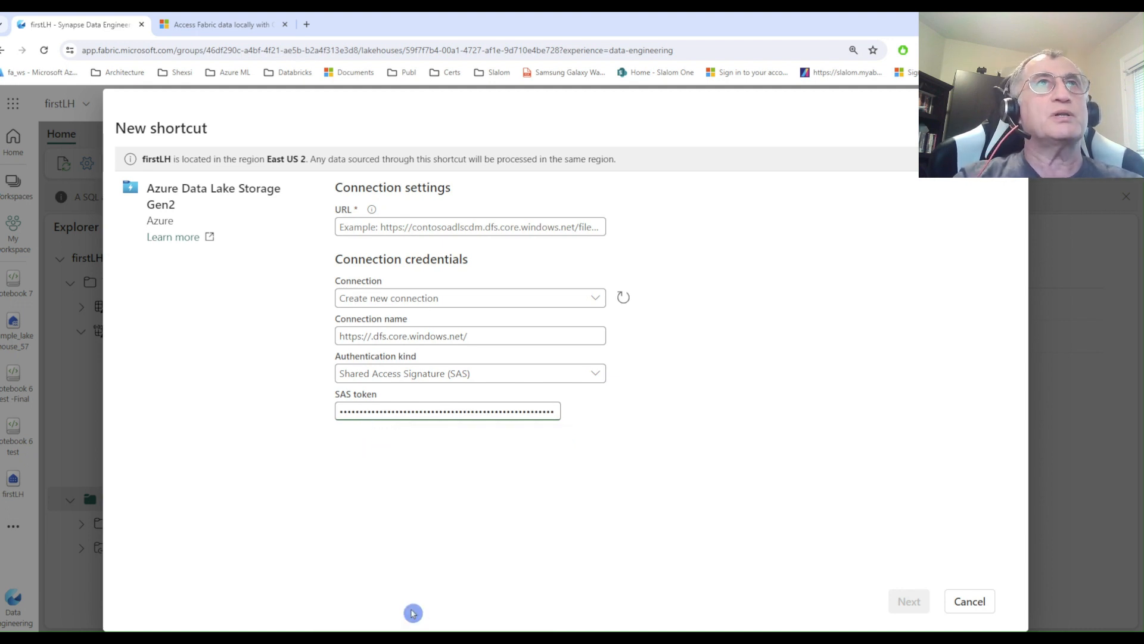
Switch to the Azure portal, open the Endpoints page of fabricadlsgn2, and copy the Data Lake Storage endpoint URL.
mouse_move(462, 638)
left_click(498, 593)
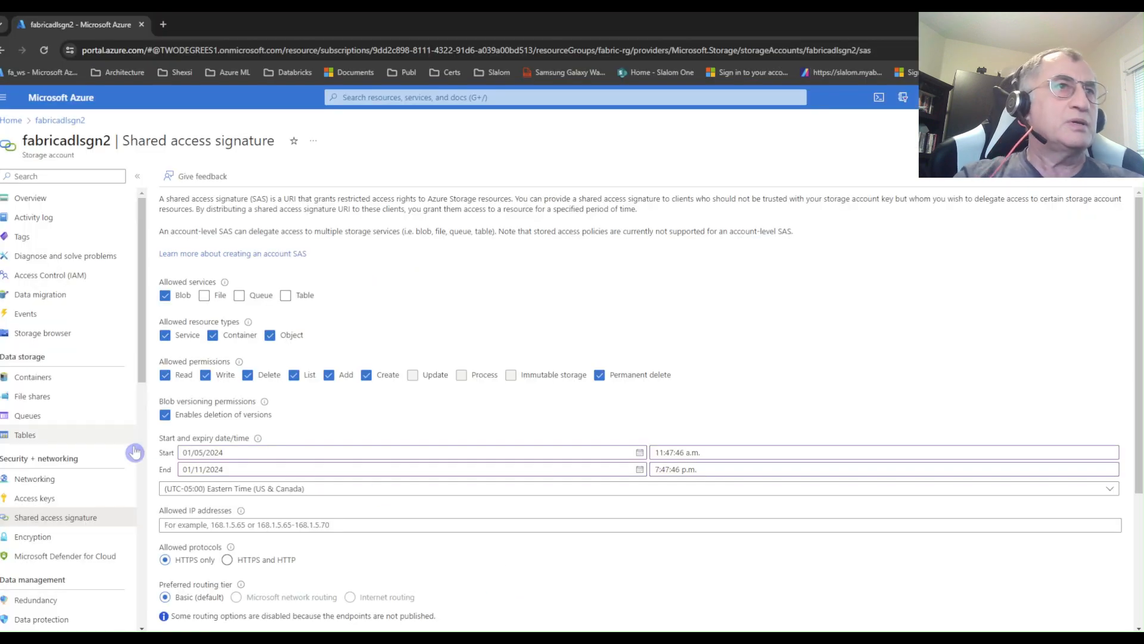
scroll(106, 477, "down", 2)
scroll(106, 476, "down", 2)
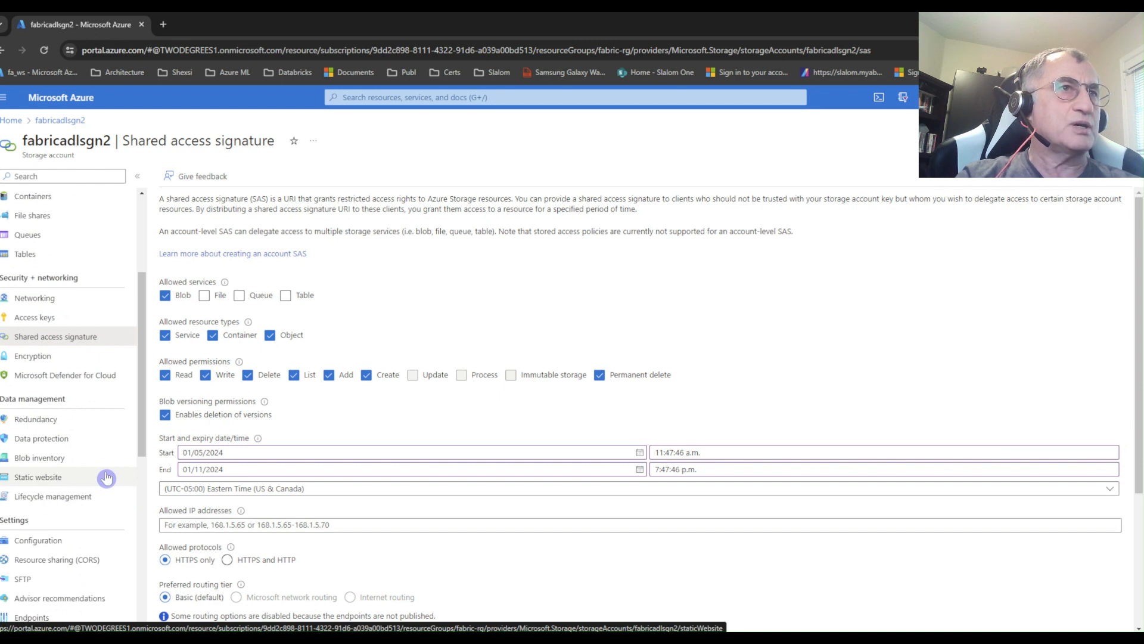
scroll(106, 476, "down", 1)
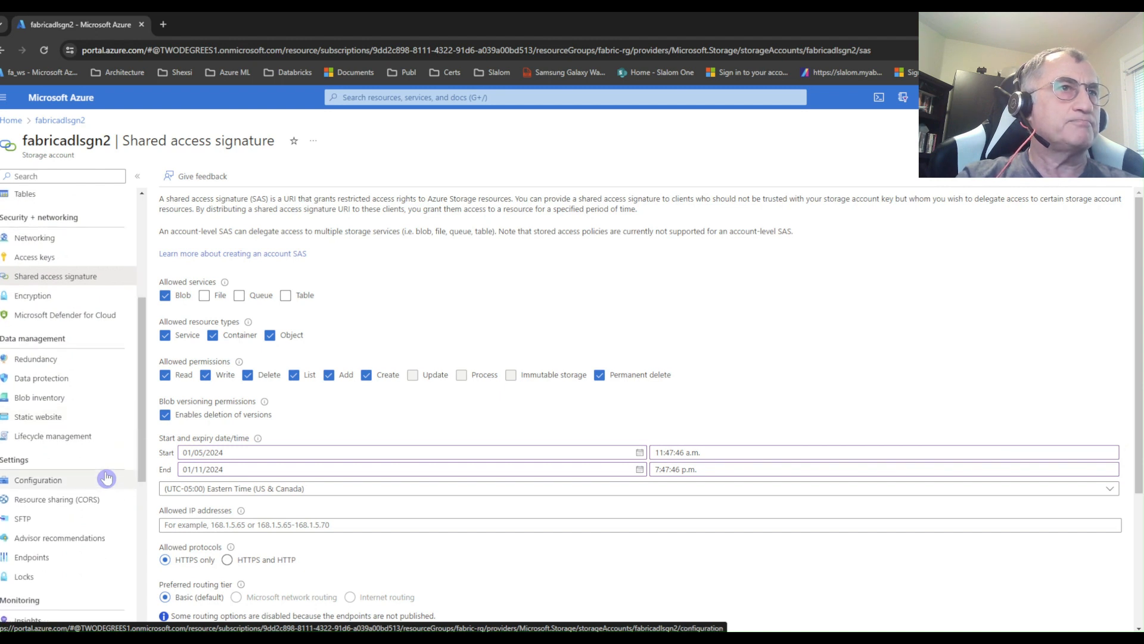
left_click(33, 556)
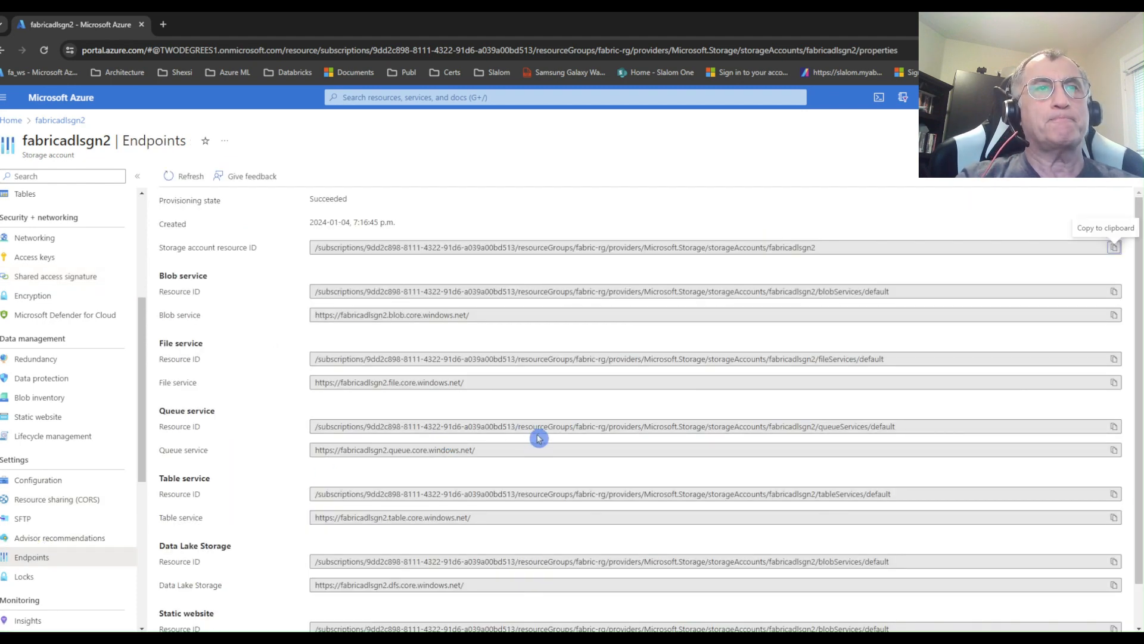
scroll(539, 439, "down", 1)
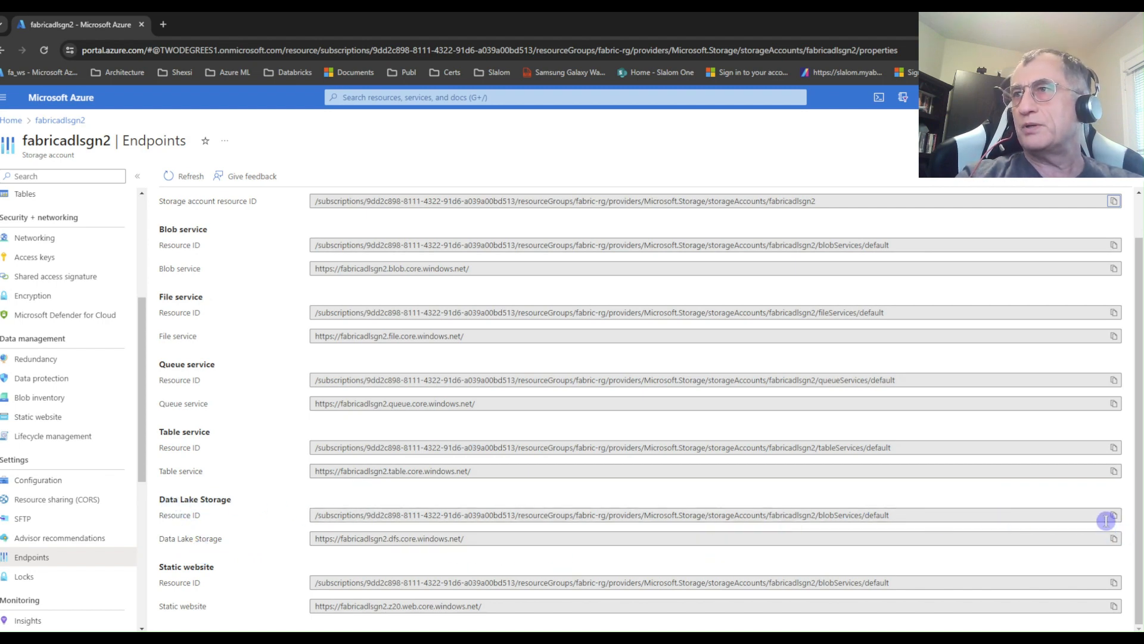
left_click(1113, 539)
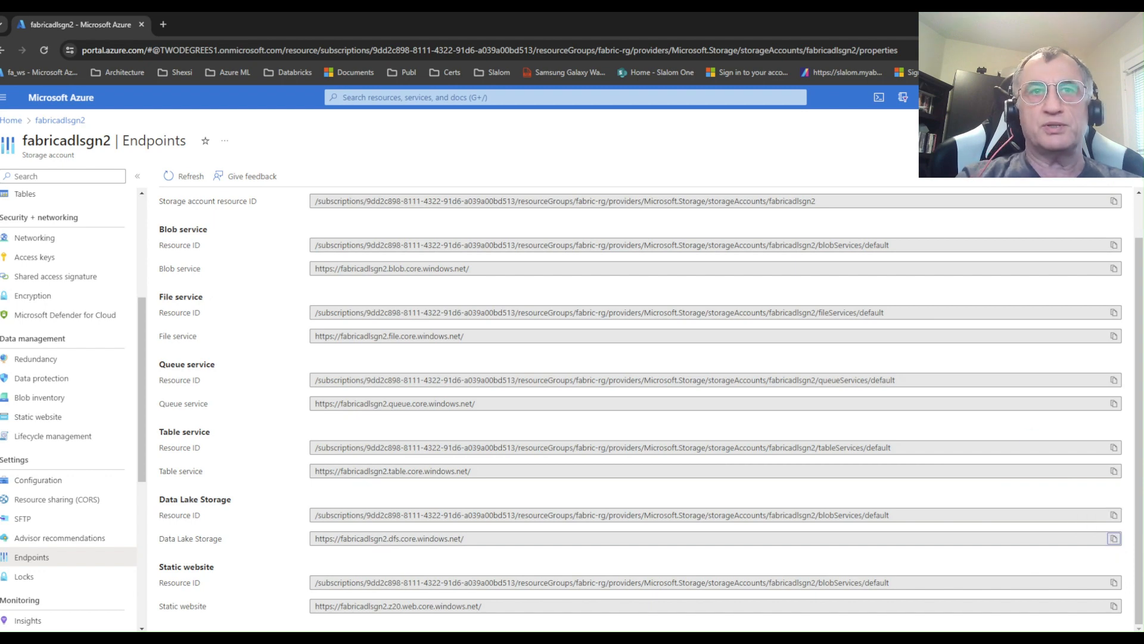
mouse_move(474, 631)
left_click(438, 623)
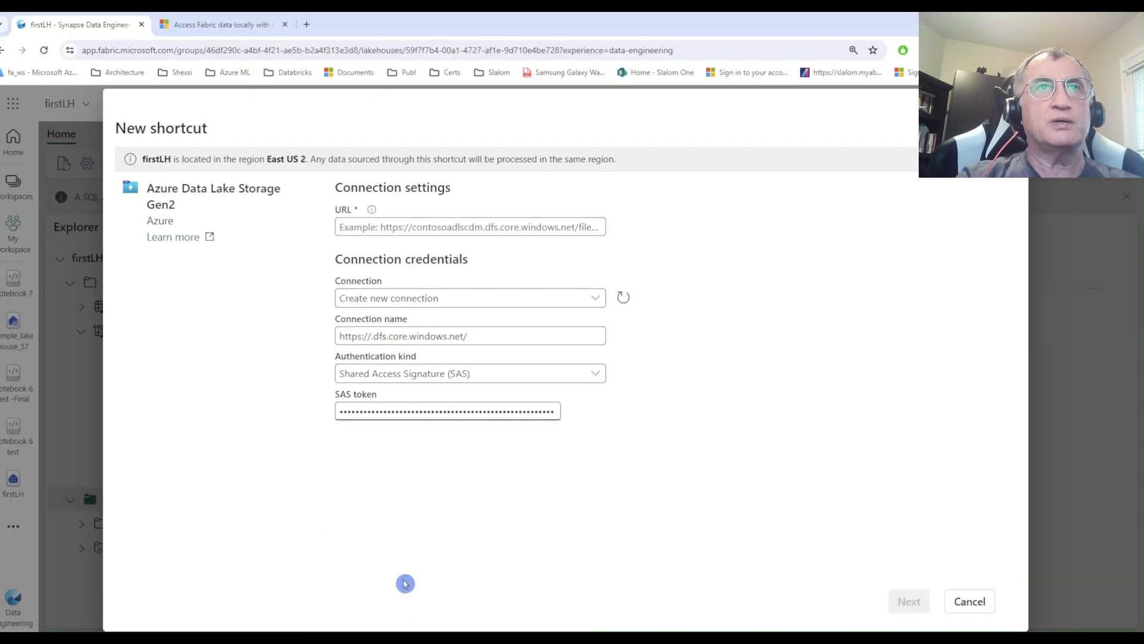
left_click(365, 228)
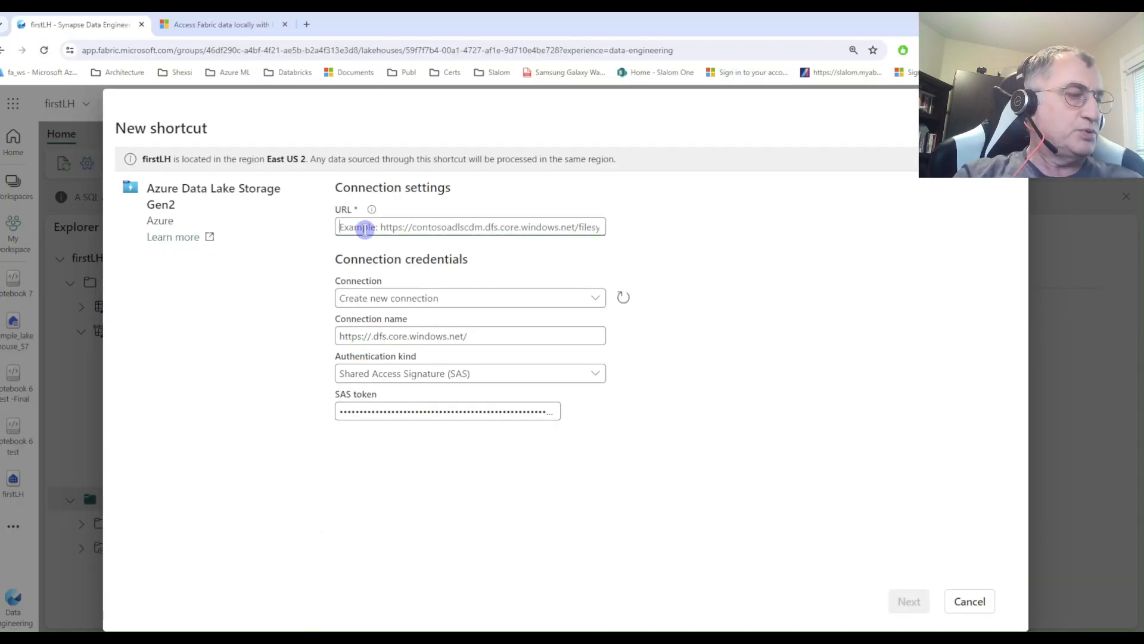
key("ctrl+v")
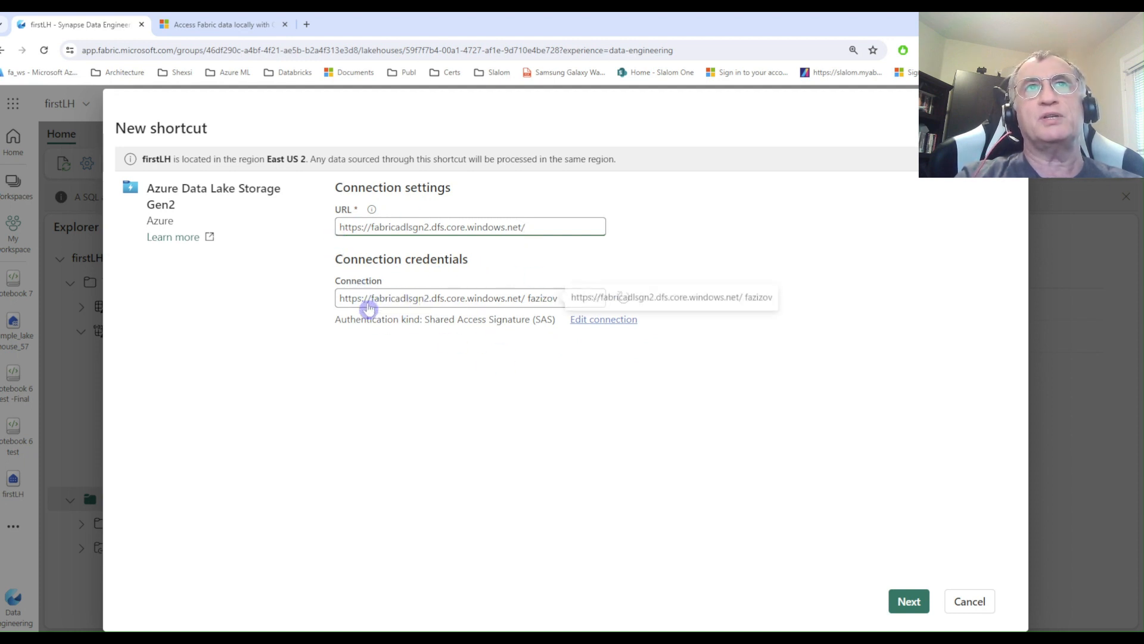
left_click(909, 600)
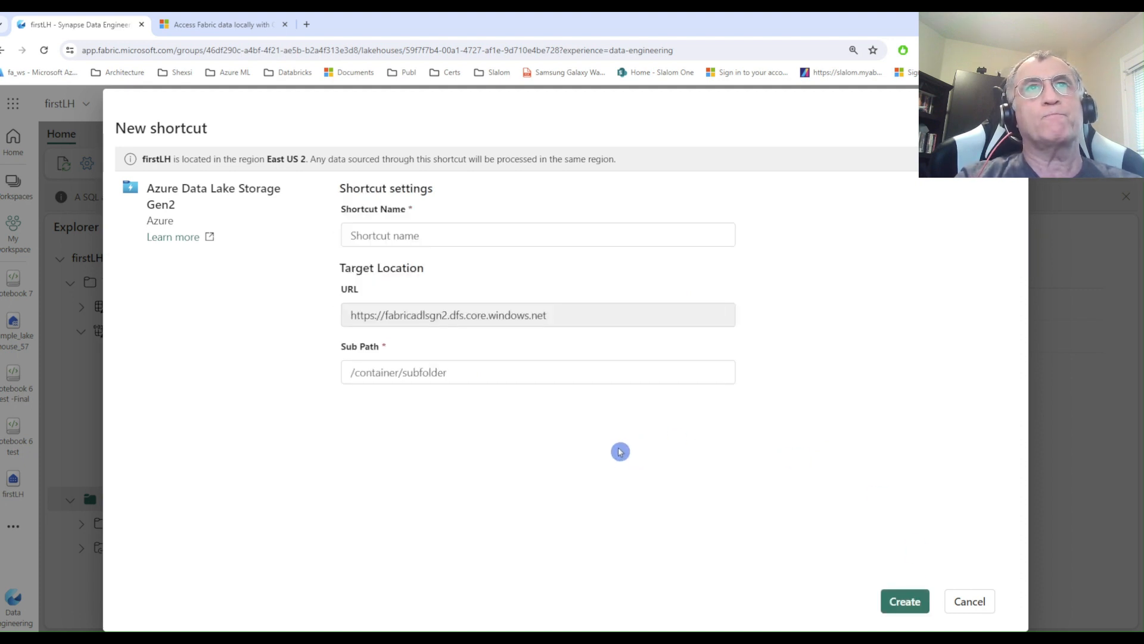
Switch to the Azure portal and open the fabricdemo container of the fabricadlsgn2 storage account to check its name and files.
left_click(359, 372)
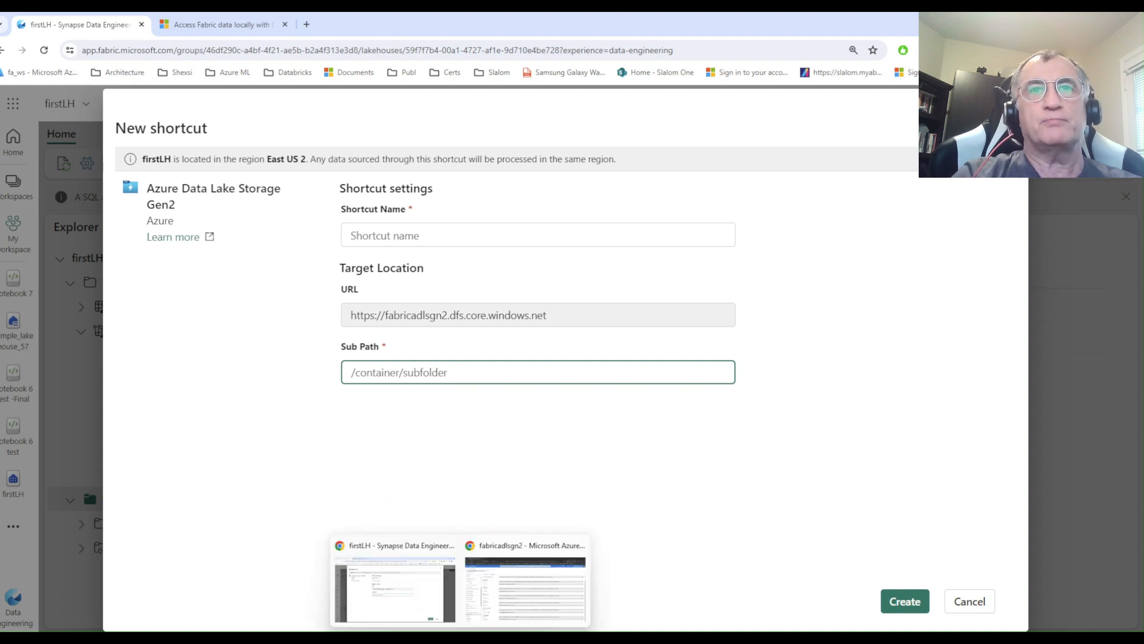
left_click(505, 609)
scroll(93, 249, "up", 4)
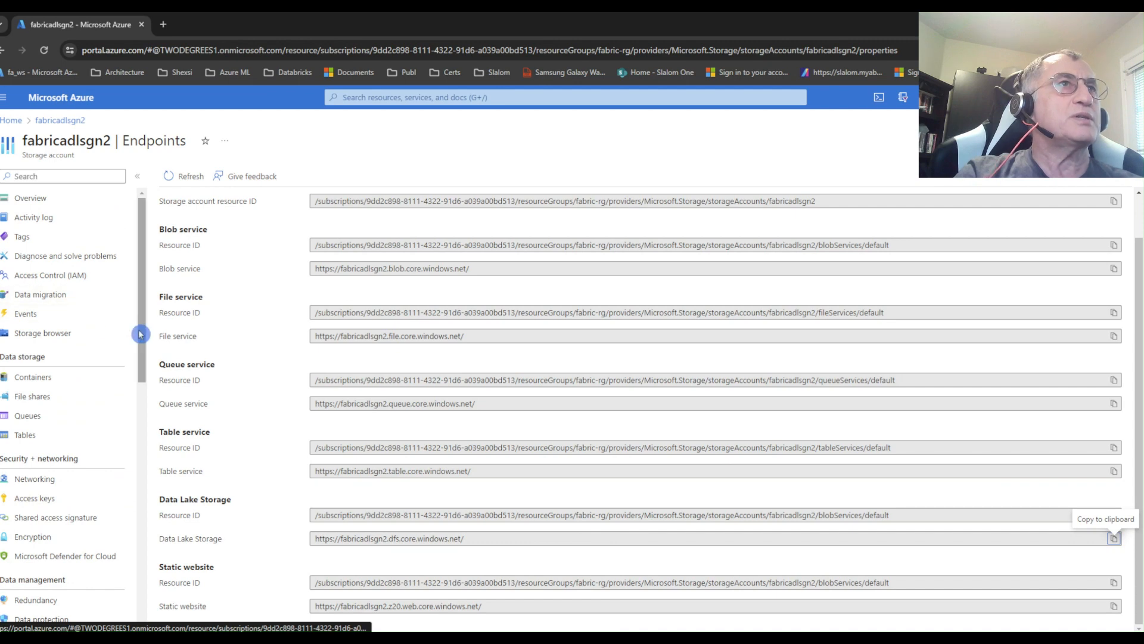
left_click(51, 377)
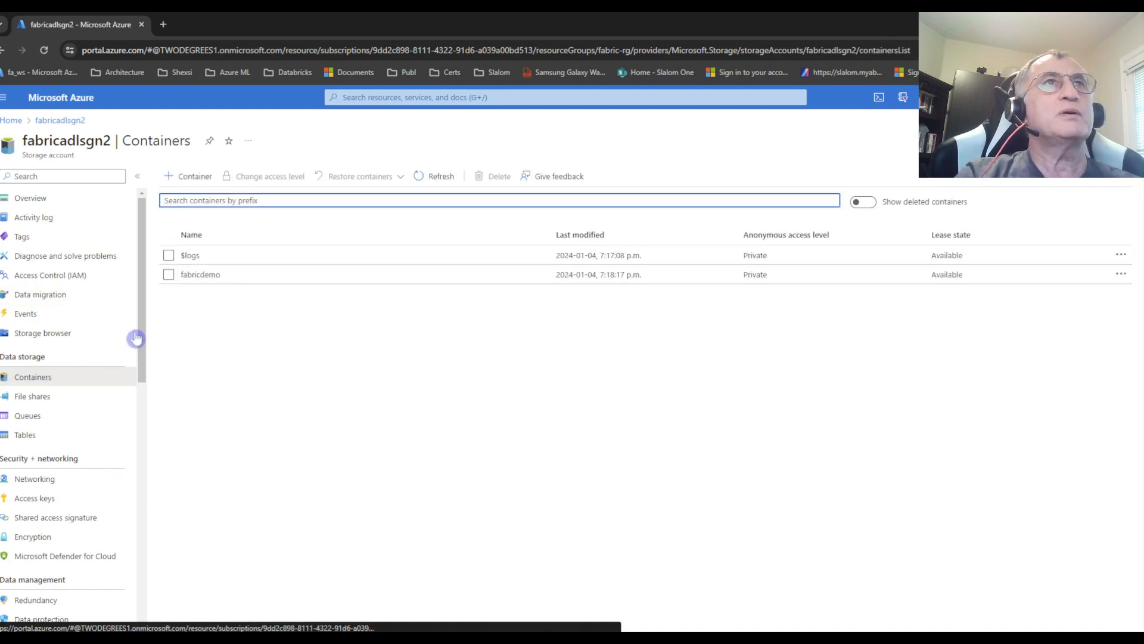
left_click(204, 275)
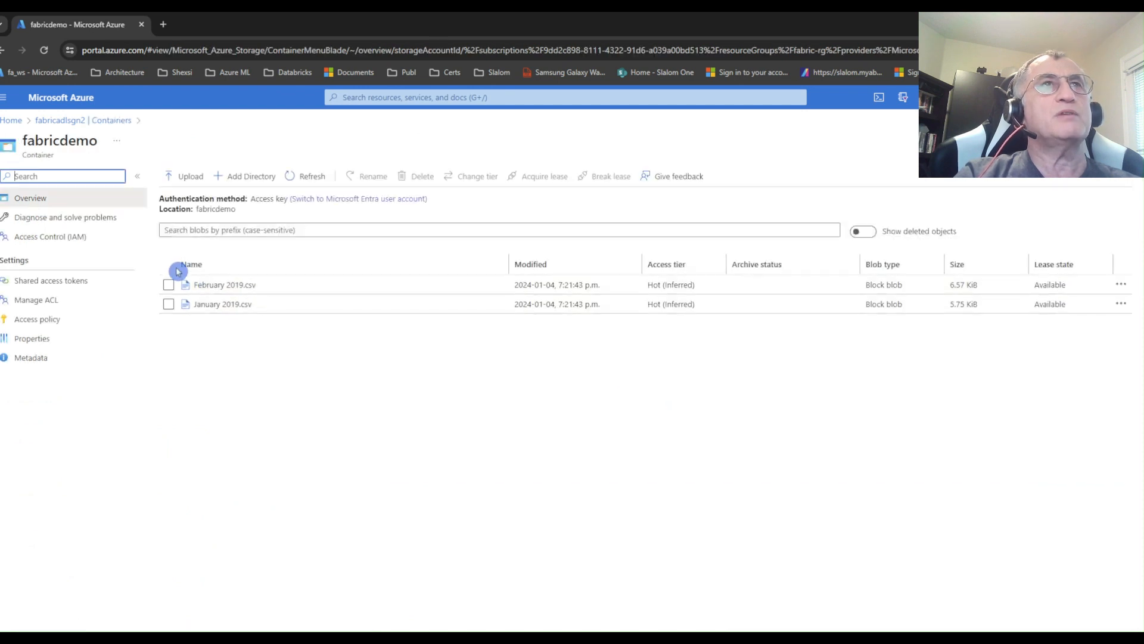
Return to the Fabric shortcut dialog and enter /fabricdemo/ as the target location's sub path.
mouse_move(453, 630)
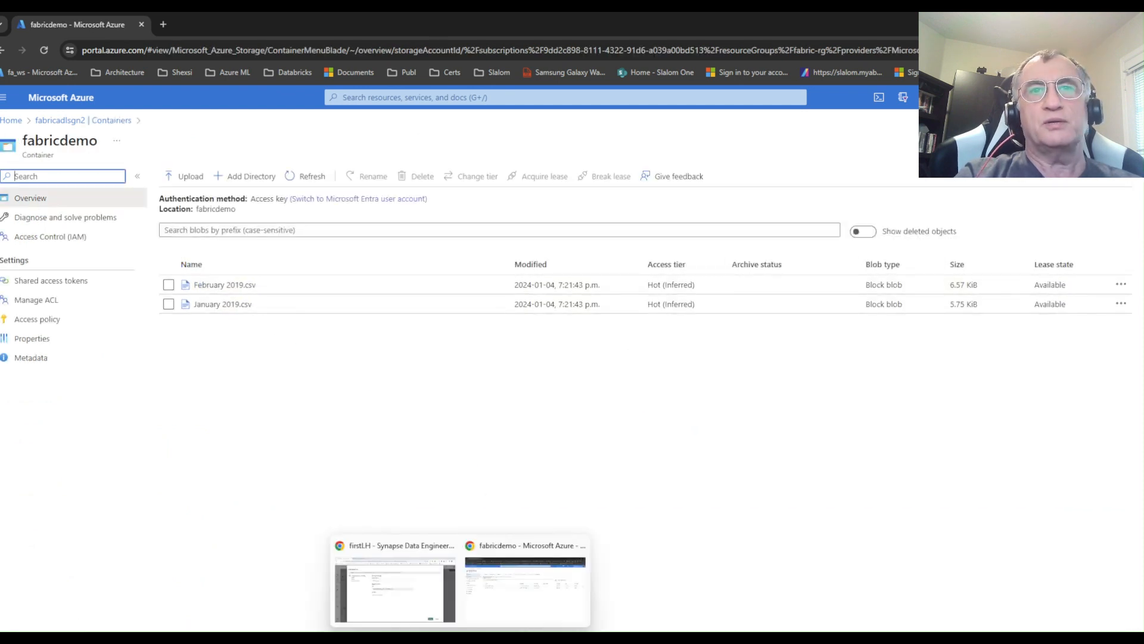
left_click(419, 598)
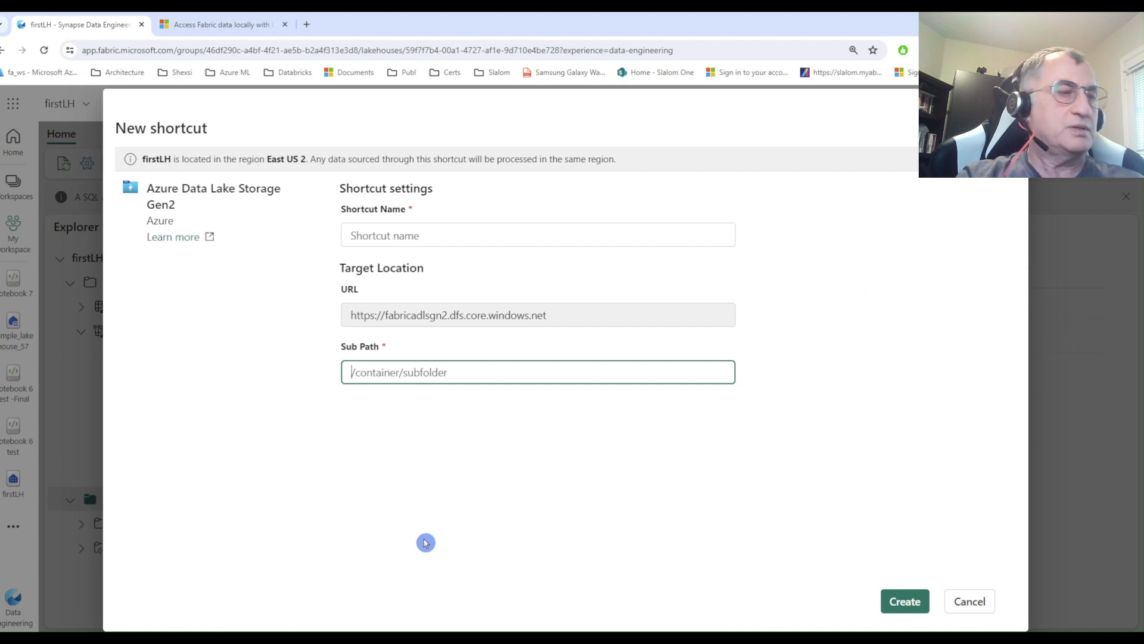
type("/fabricdemo/")
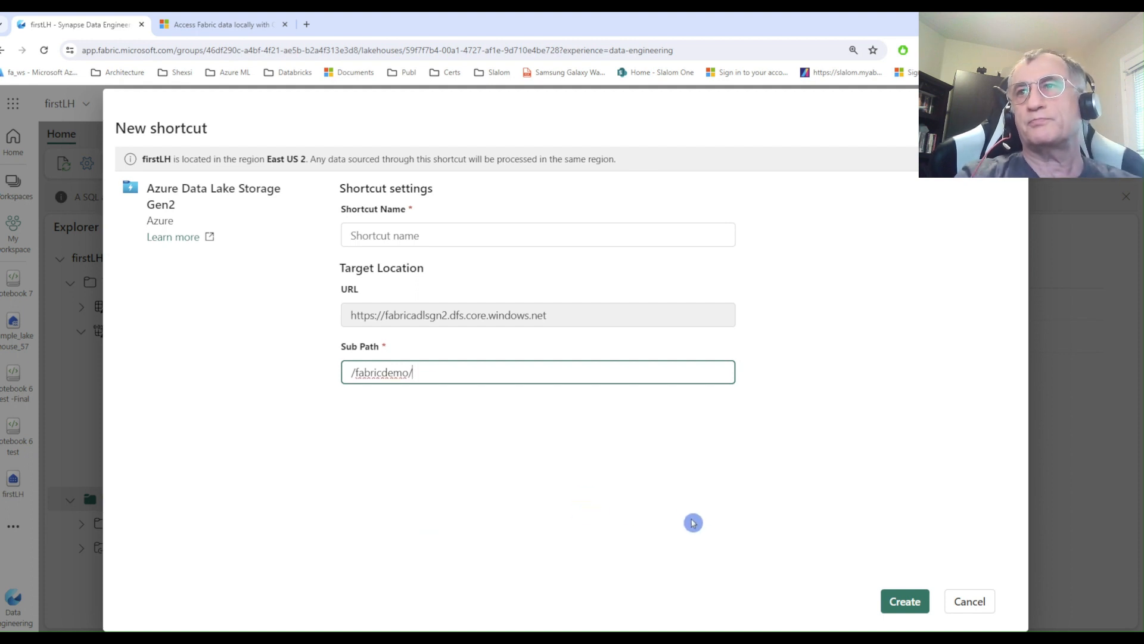
left_click(904, 598)
Name the shortcut fabricdemo-adls, create it, and open its folder under Files in the lakehouse explorer.
left_click(434, 237)
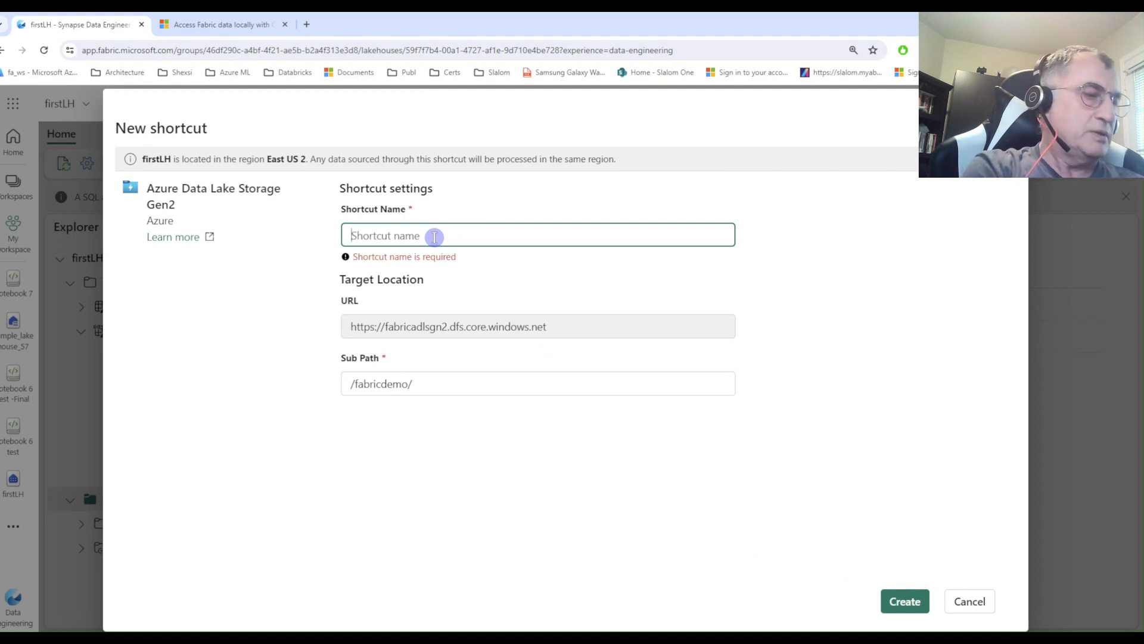
type("fabricdem")
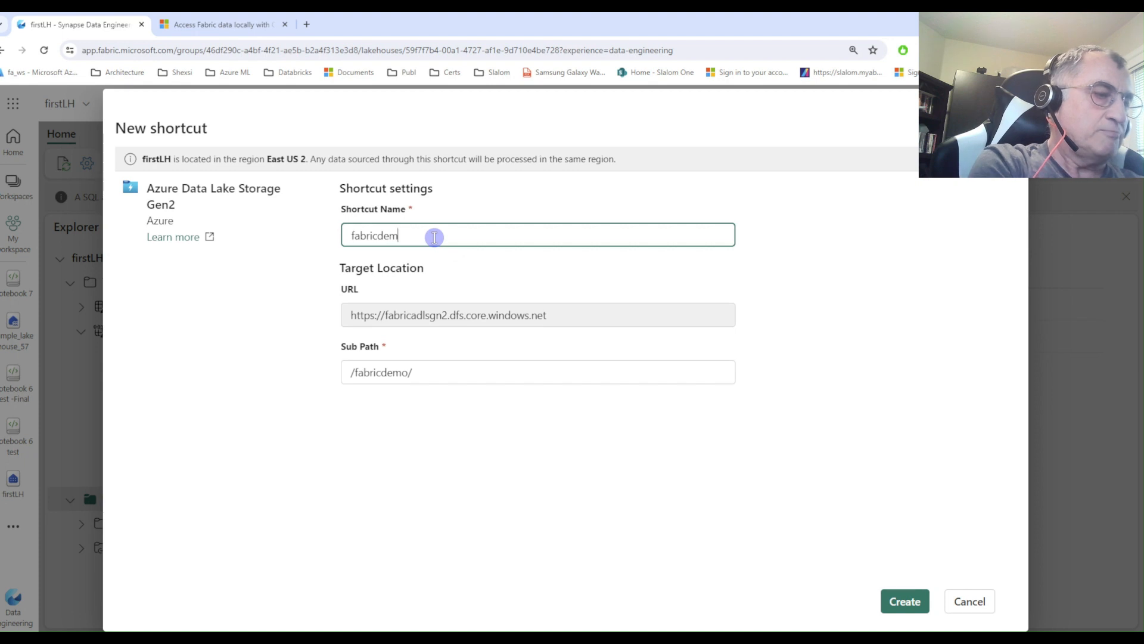
type("o-adls")
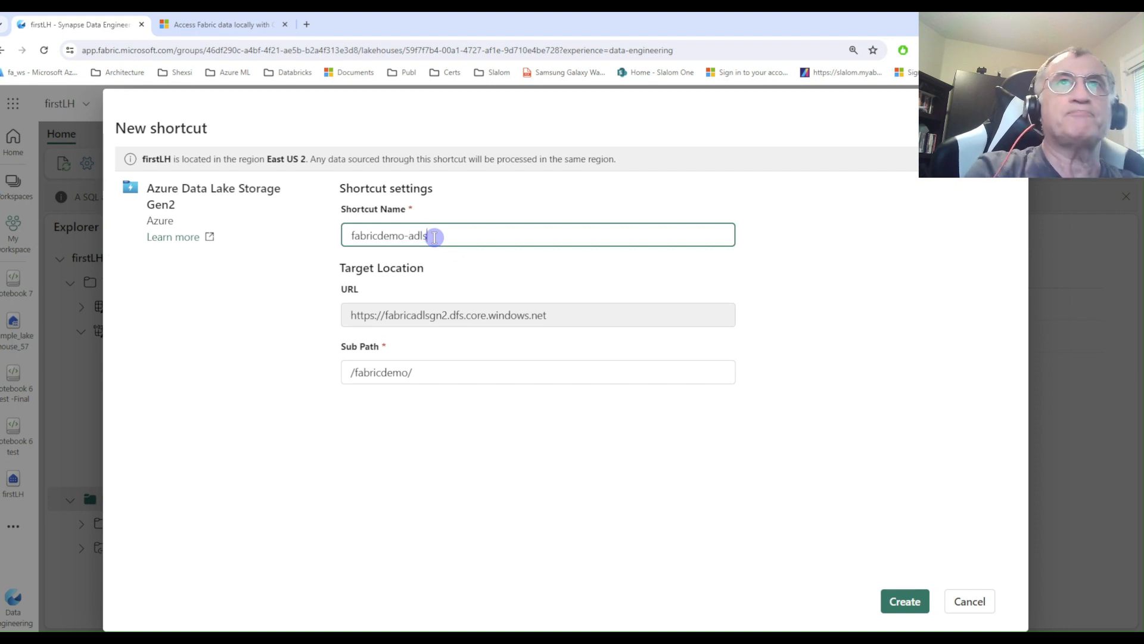
left_click(898, 604)
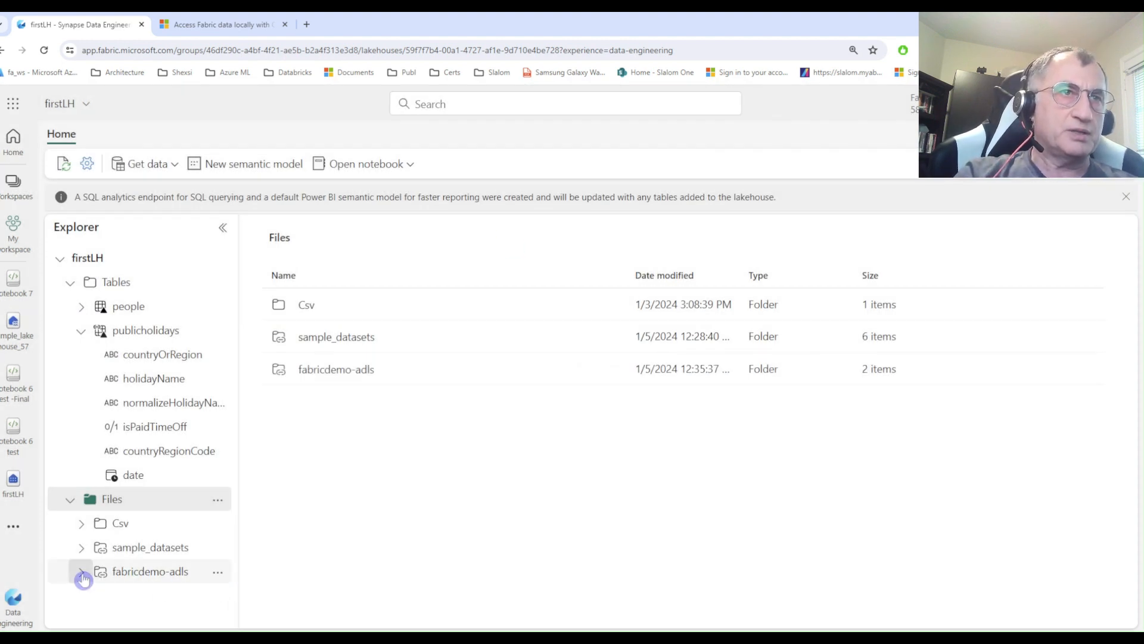
left_click(142, 578)
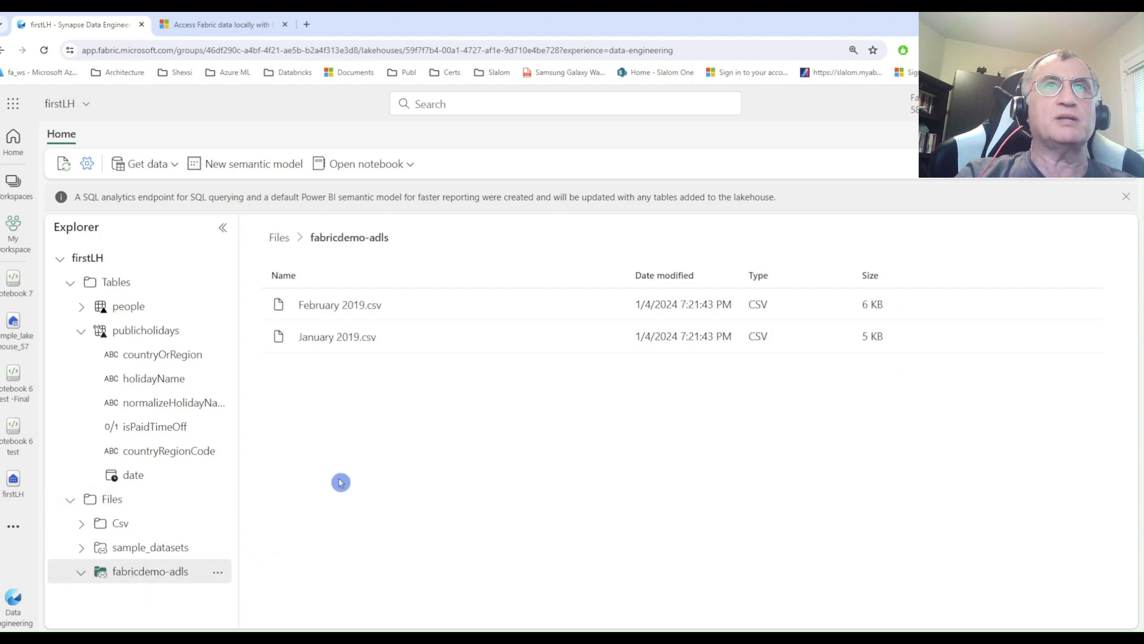